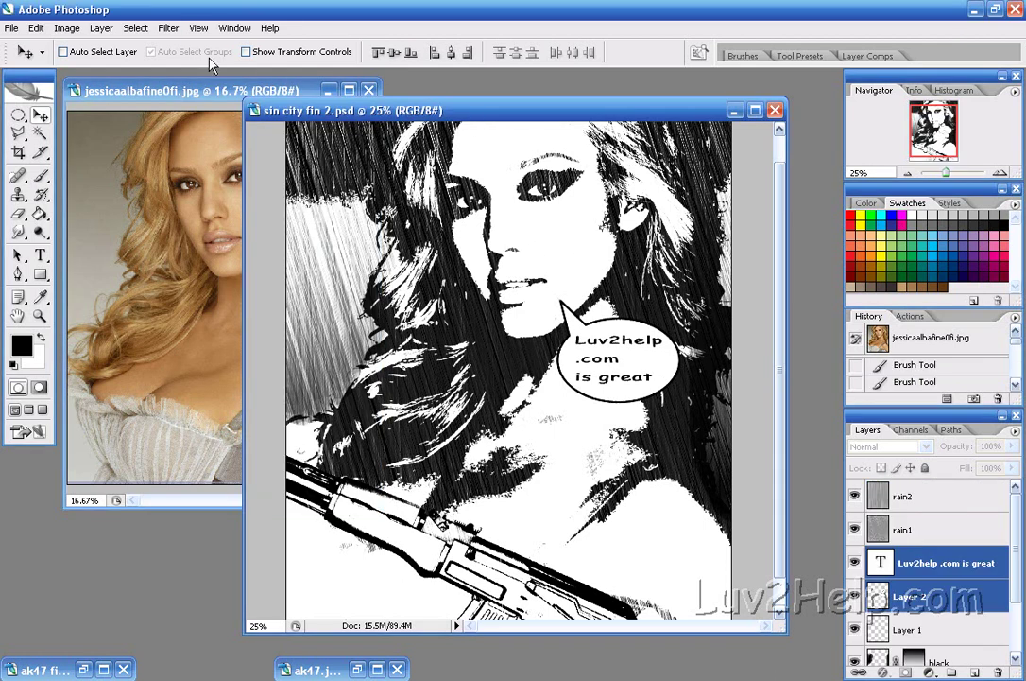
Step: Activate the jessicaalbafine0fi.jpg portrait and minimize the sin city fin 2.psd window
left_click(225, 97)
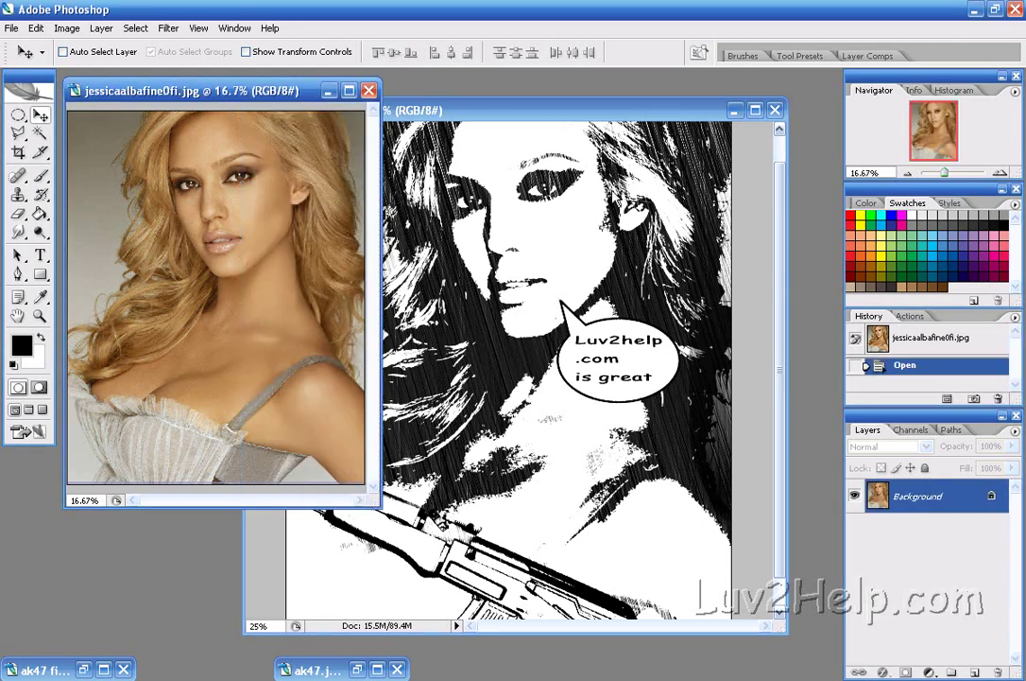
left_click(492, 129)
left_click(183, 89)
left_click(734, 111)
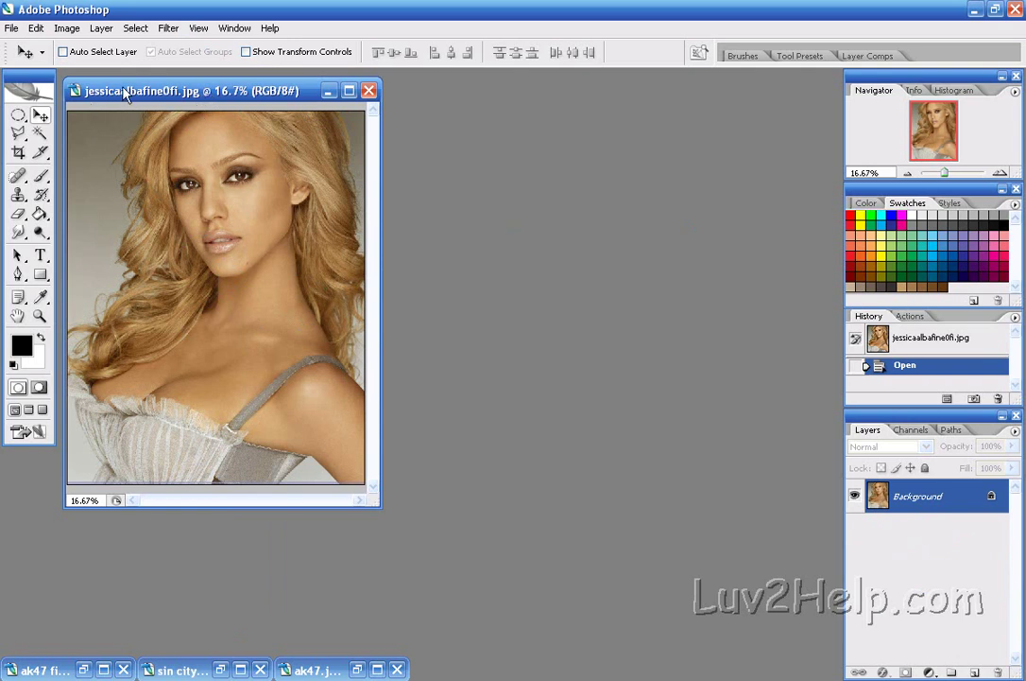
Step: Desaturate the portrait to remove all colour
left_click(74, 34)
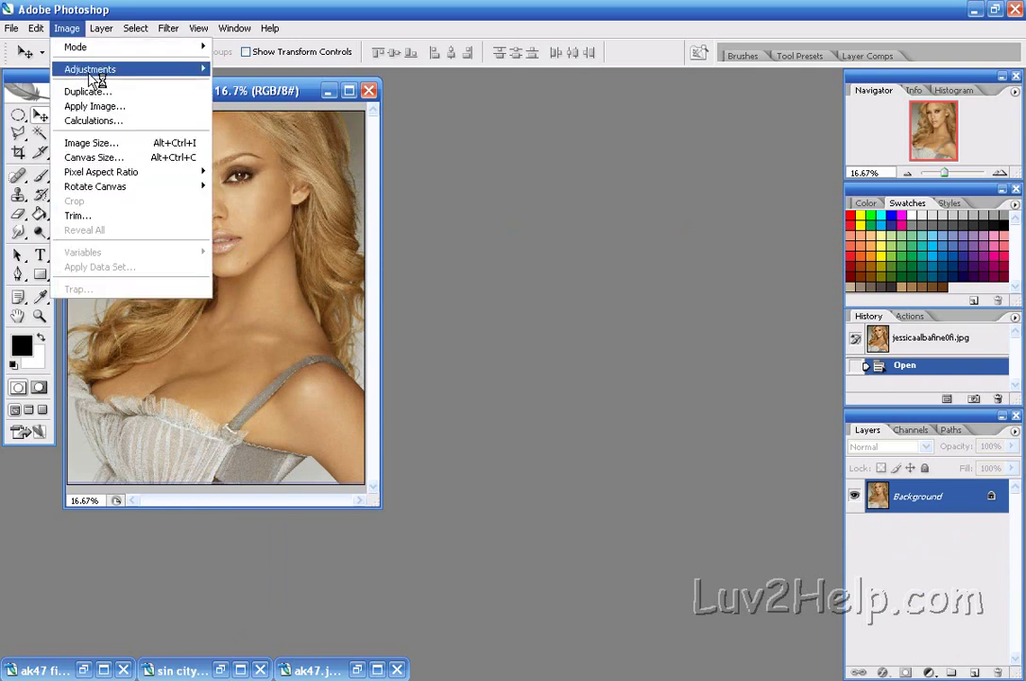
mouse_move(151, 69)
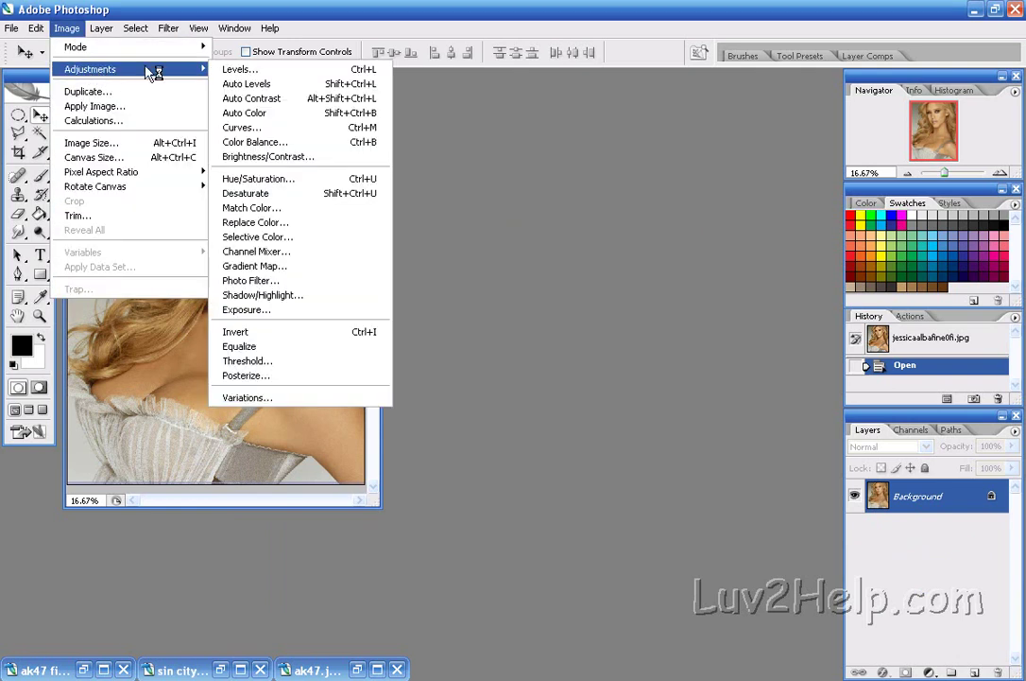
left_click(295, 193)
Step: Apply Levels to the portrait with input values 127, 1.62 and 132
left_click(66, 28)
mouse_move(104, 69)
left_click(287, 74)
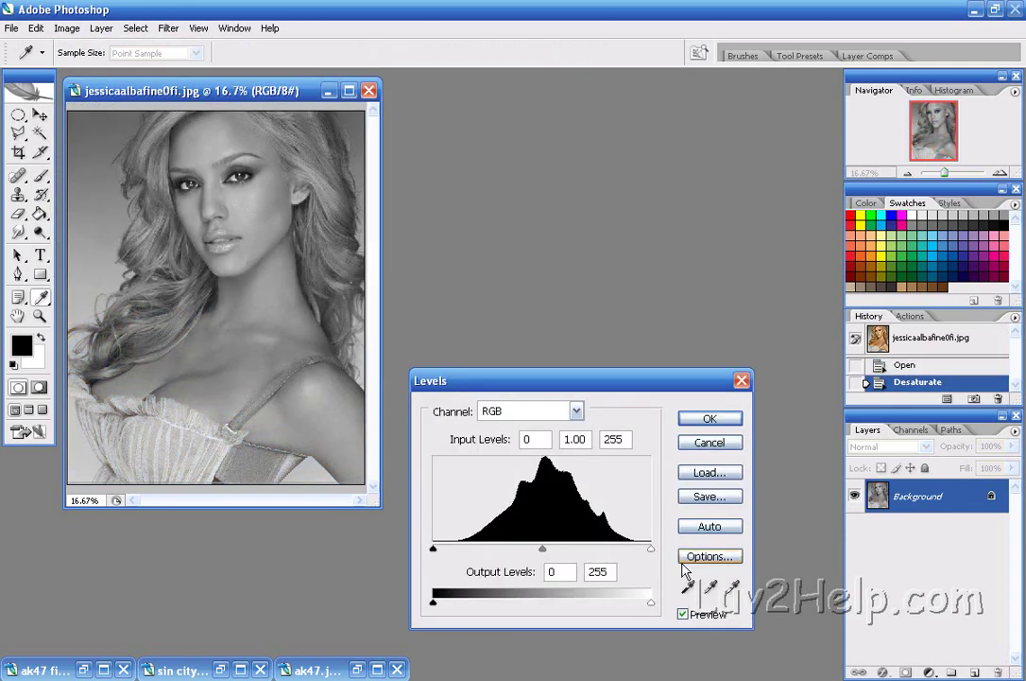
left_click_drag(650, 548, 577, 552)
left_click_drag(433, 548, 494, 550)
left_click_drag(575, 552, 553, 551)
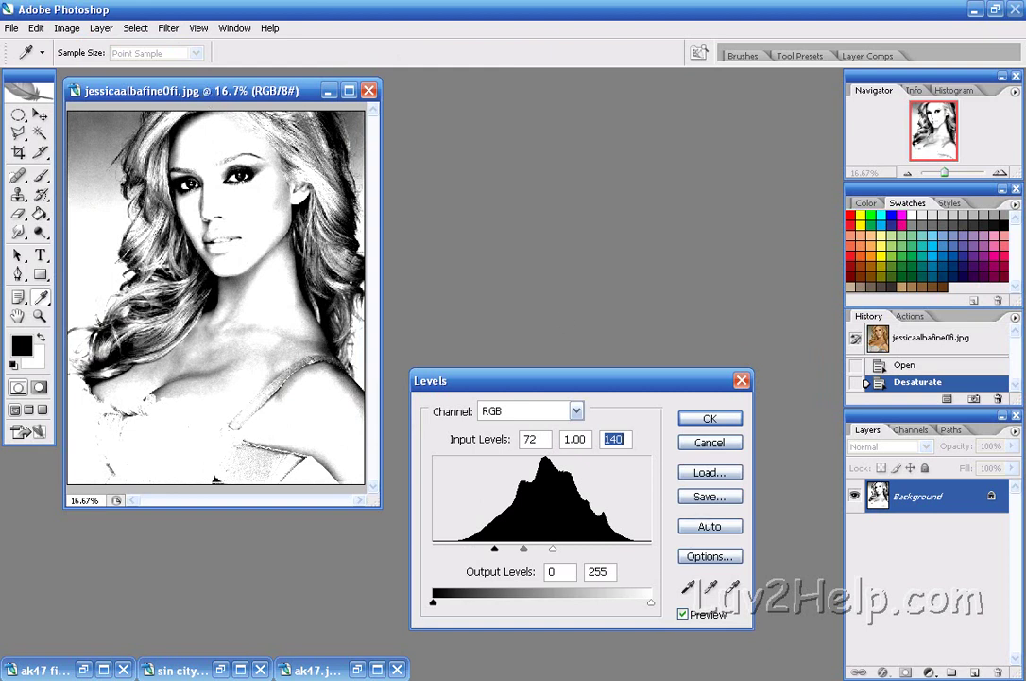
double_click(531, 439)
type("127")
double_click(575, 439)
type("1.62")
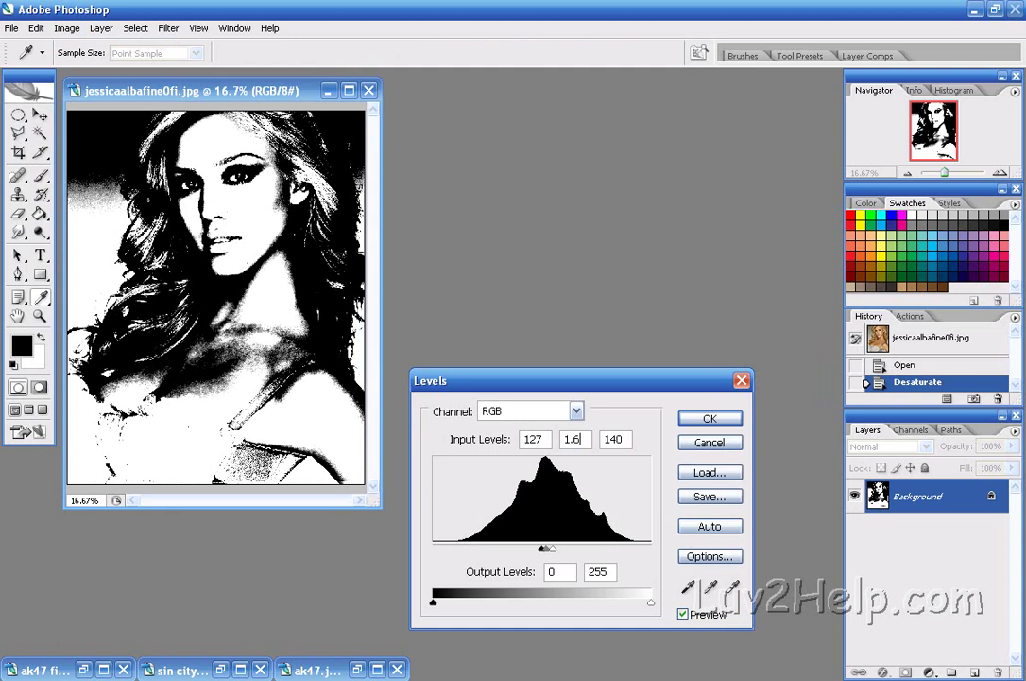
left_click(614, 439)
type("132")
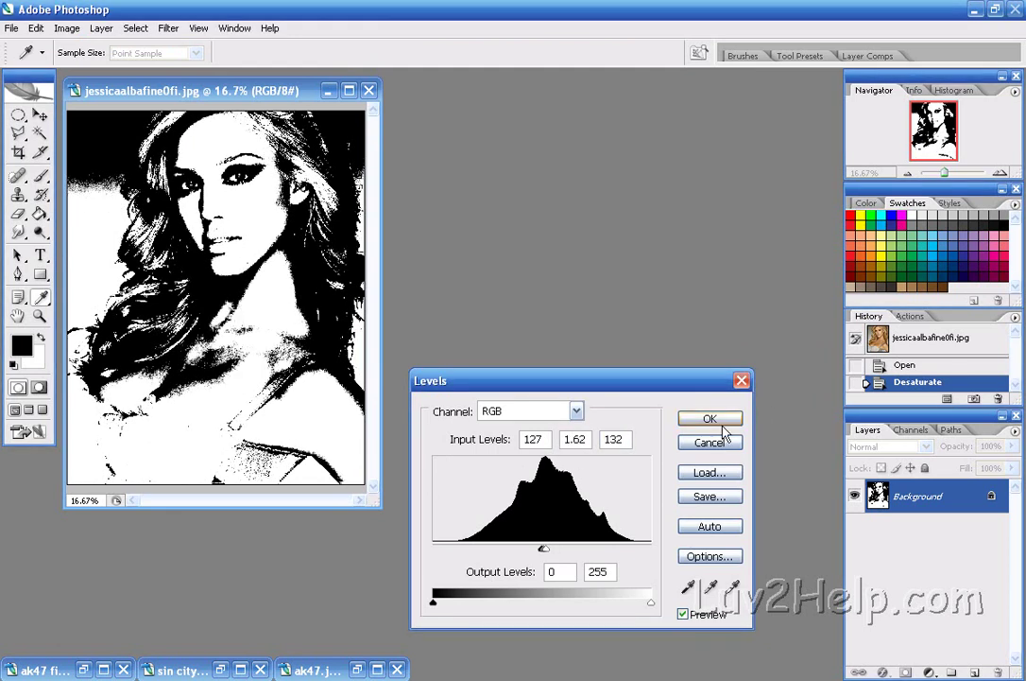
left_click(714, 420)
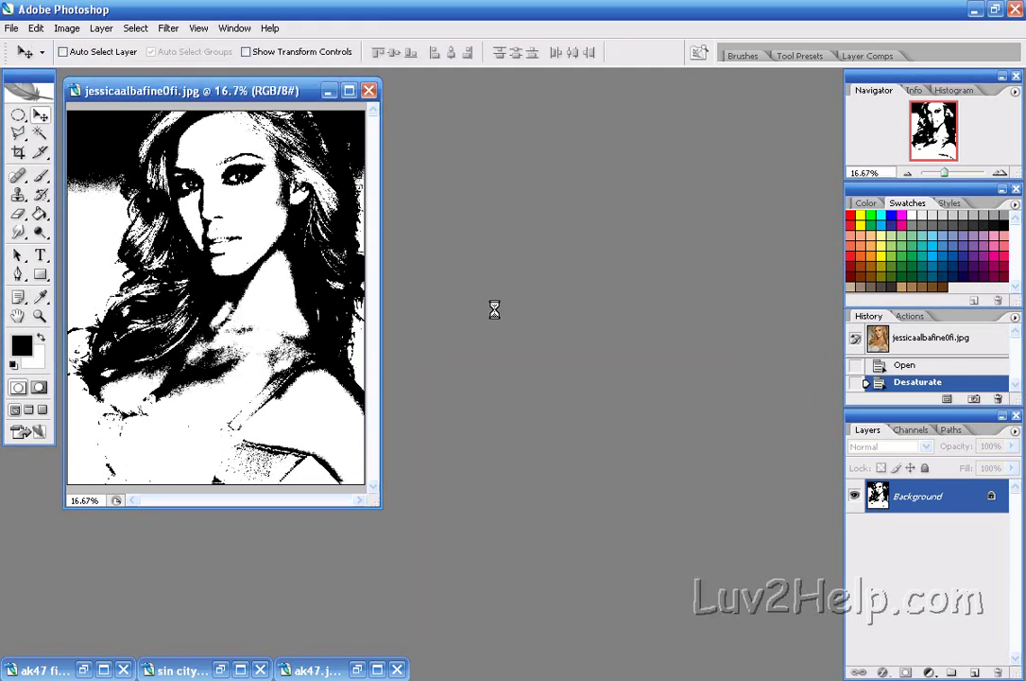
Step: Apply the Artistic Cutout filter with 2 levels, edge simplicity 3 and edge fidelity 2
left_click(169, 29)
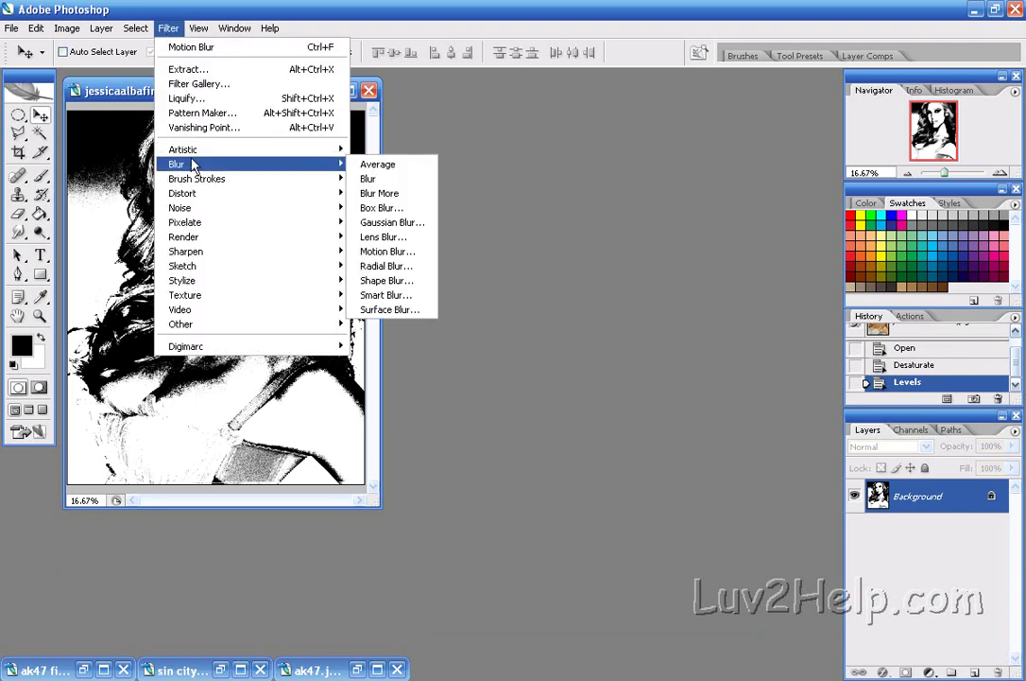
mouse_move(206, 168)
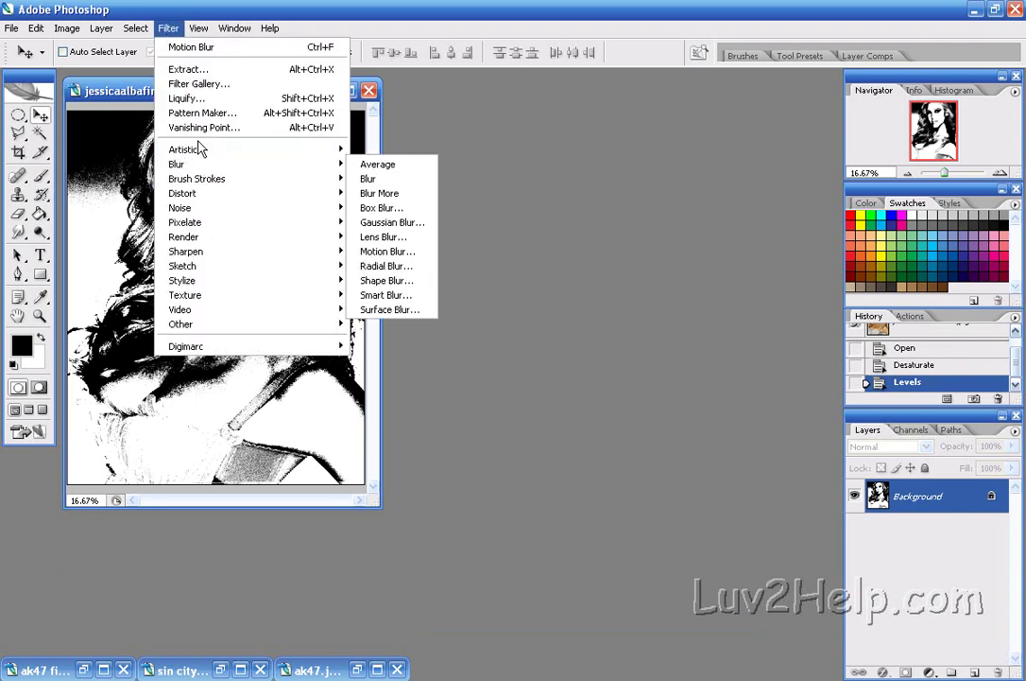
mouse_move(230, 152)
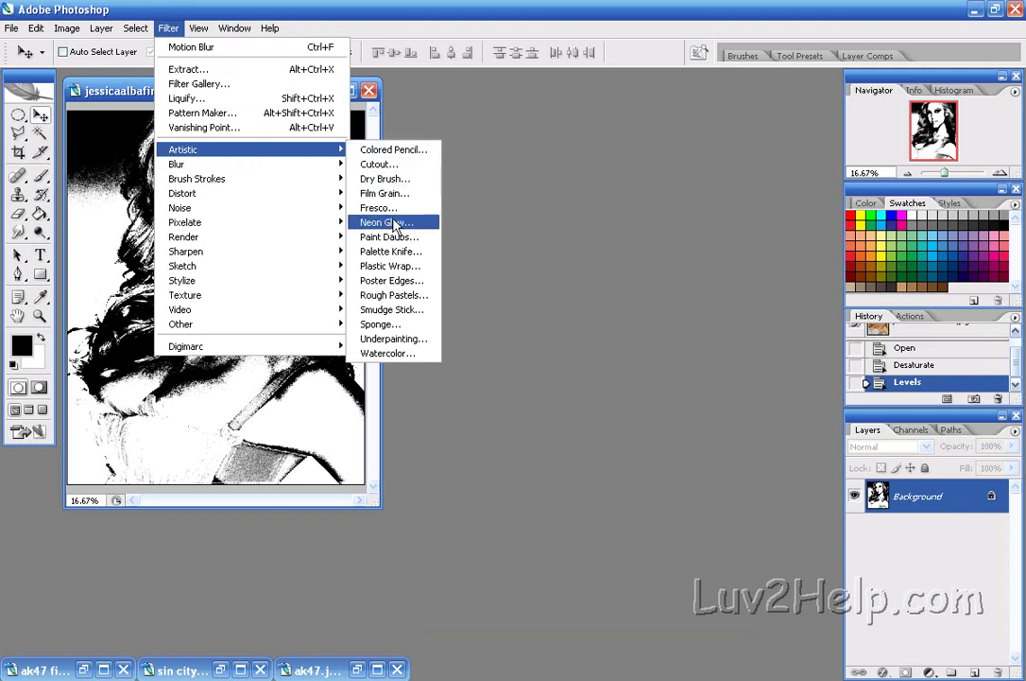
left_click(377, 164)
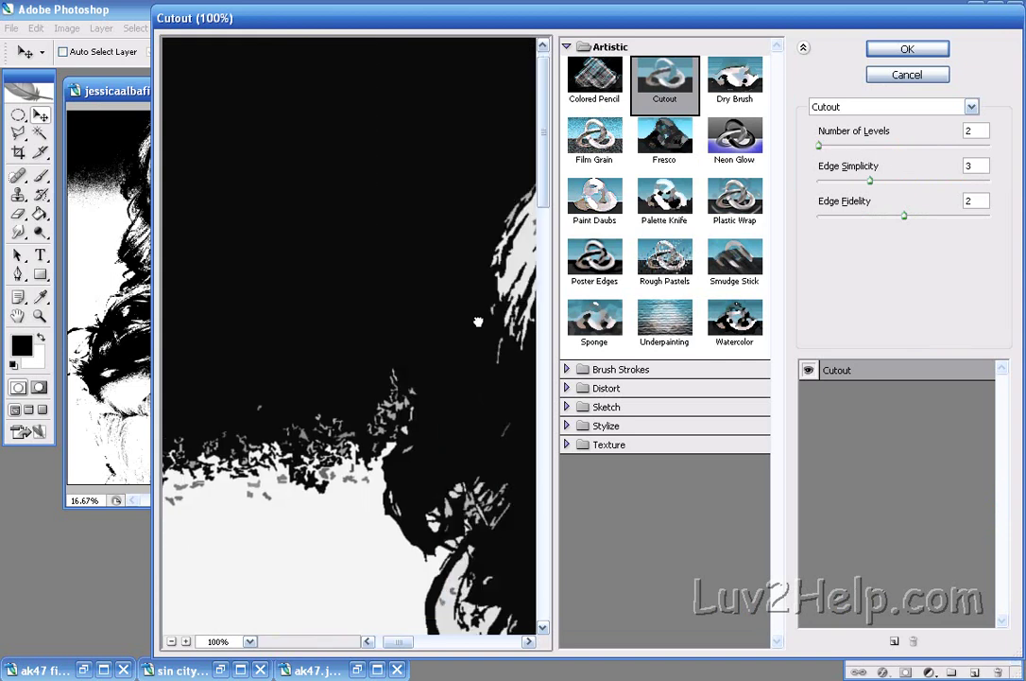
left_click_drag(479, 322, 444, 250)
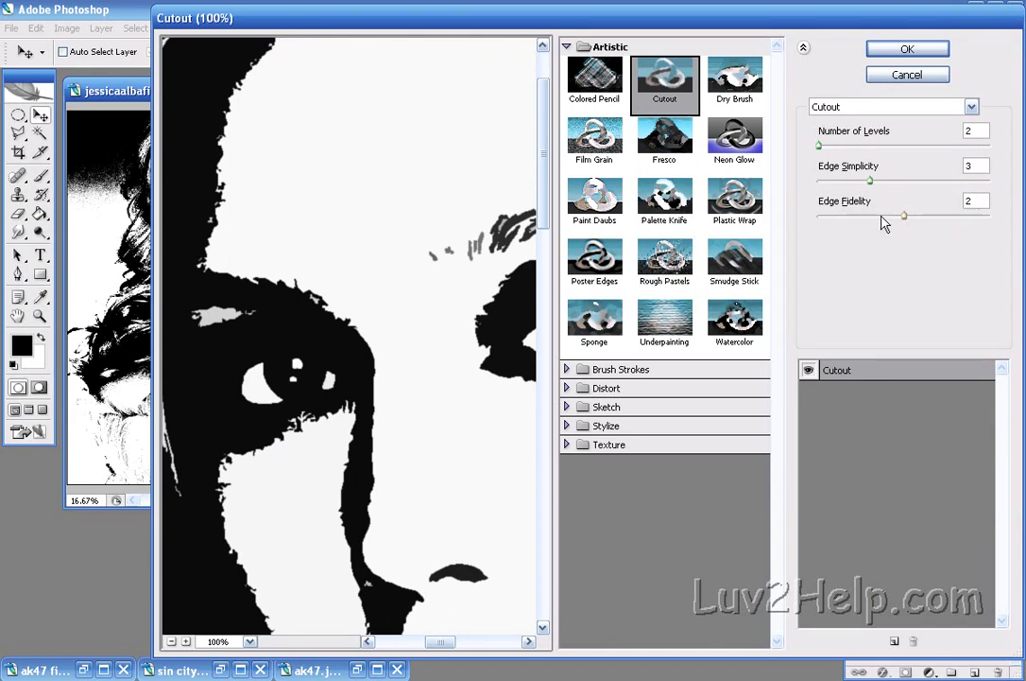
left_click(905, 53)
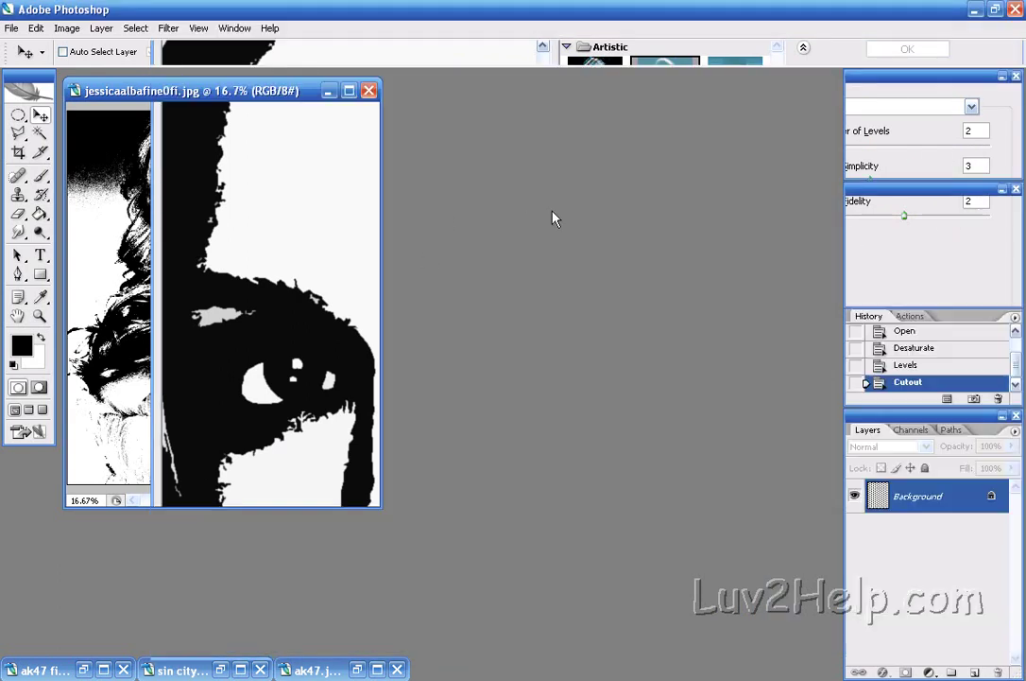
left_click_drag(247, 87, 245, 84)
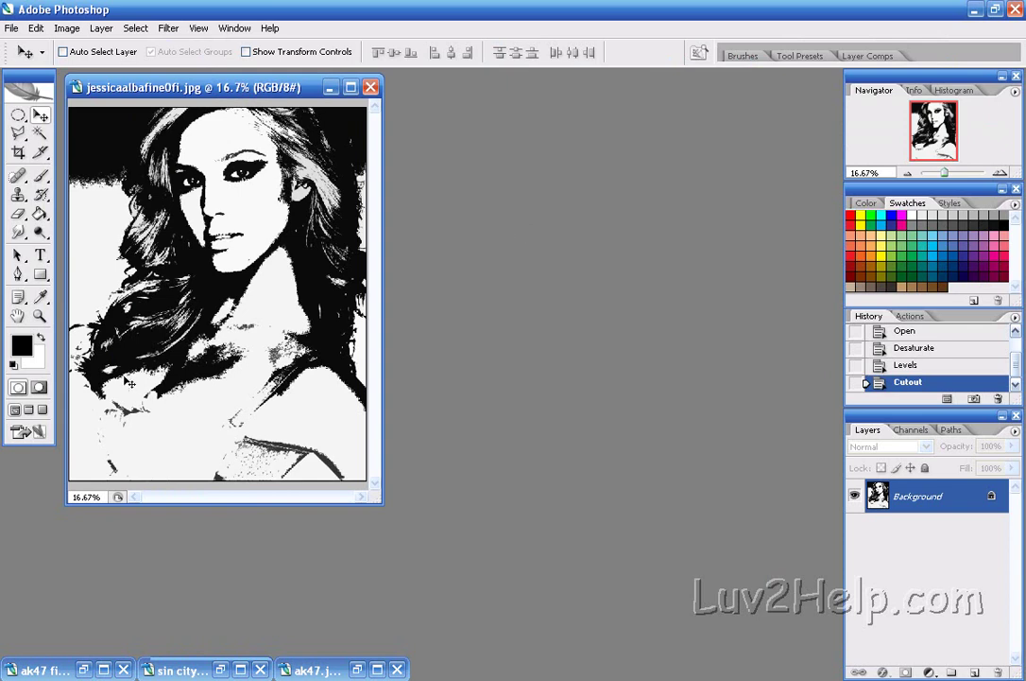
Step: Flip the ak47.jpg canvas horizontally so the barrel points left
key("ctrl+Tab")
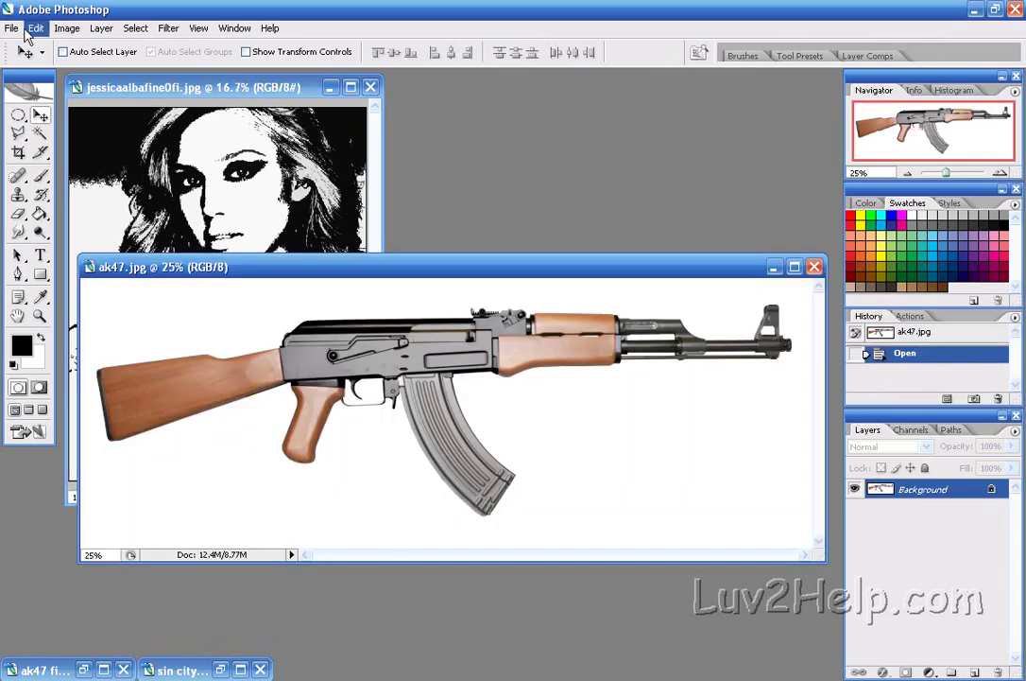
left_click(59, 30)
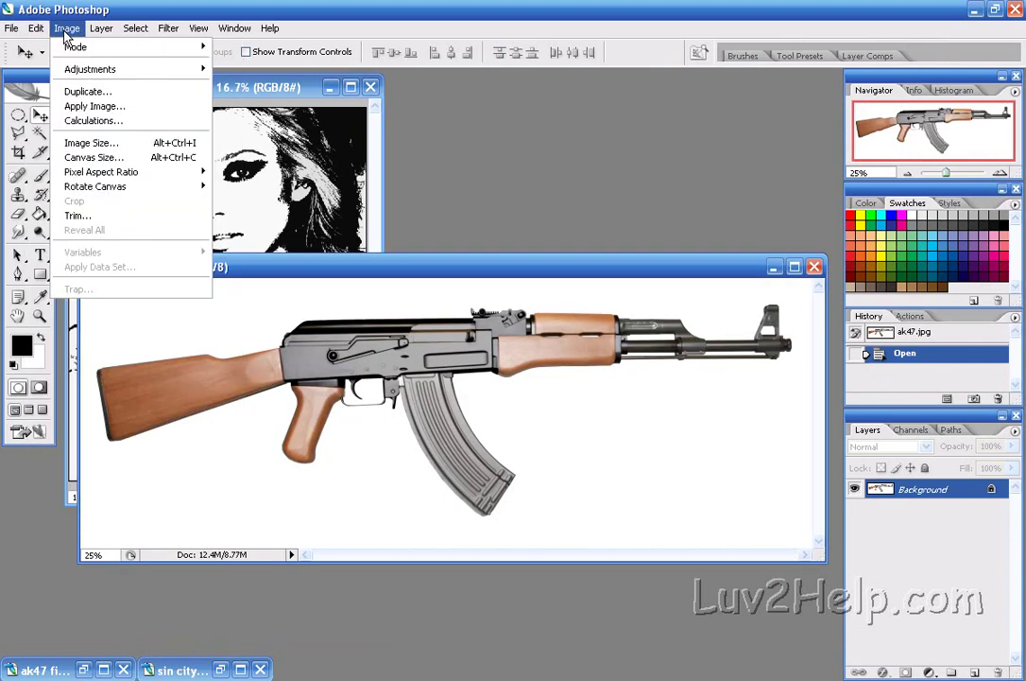
mouse_move(189, 188)
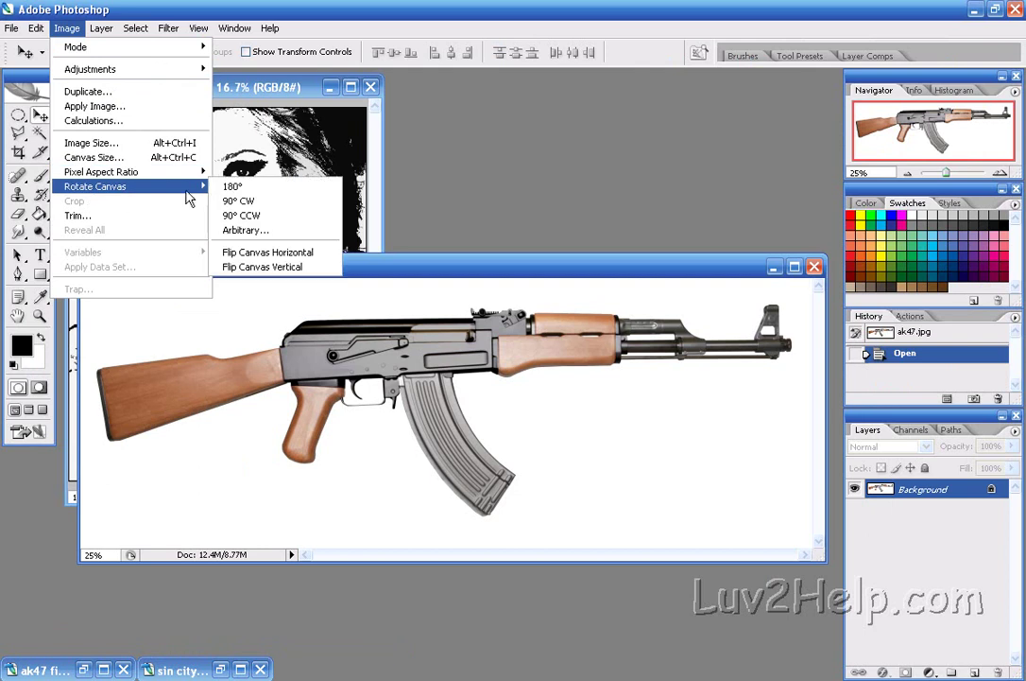
left_click(278, 251)
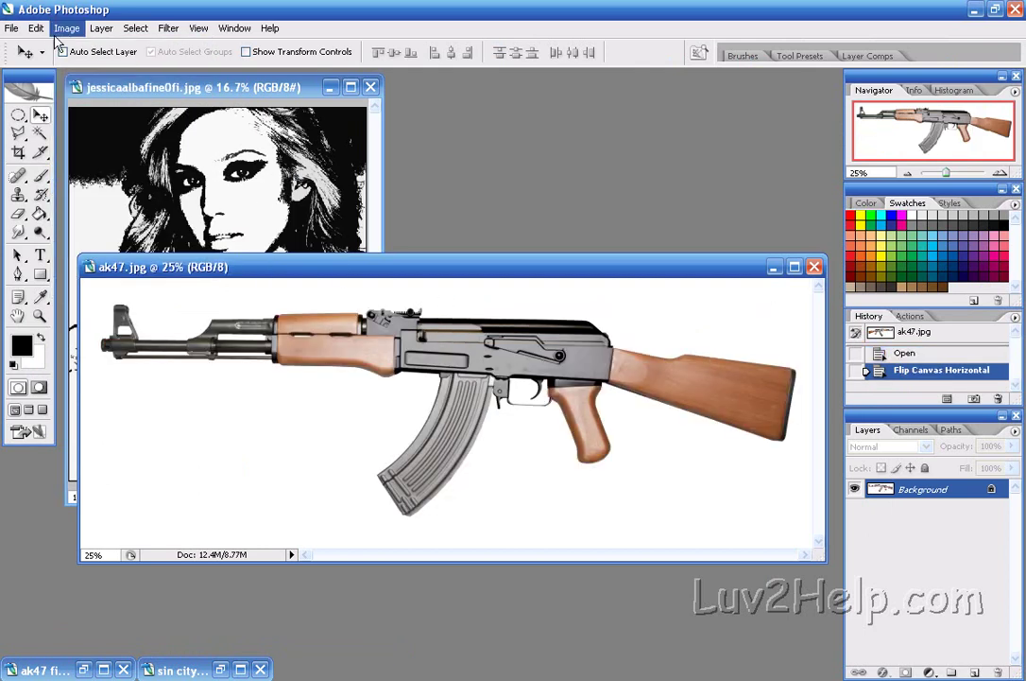
Step: Desaturate the AK-47 photo
left_click(66, 28)
mouse_move(70, 73)
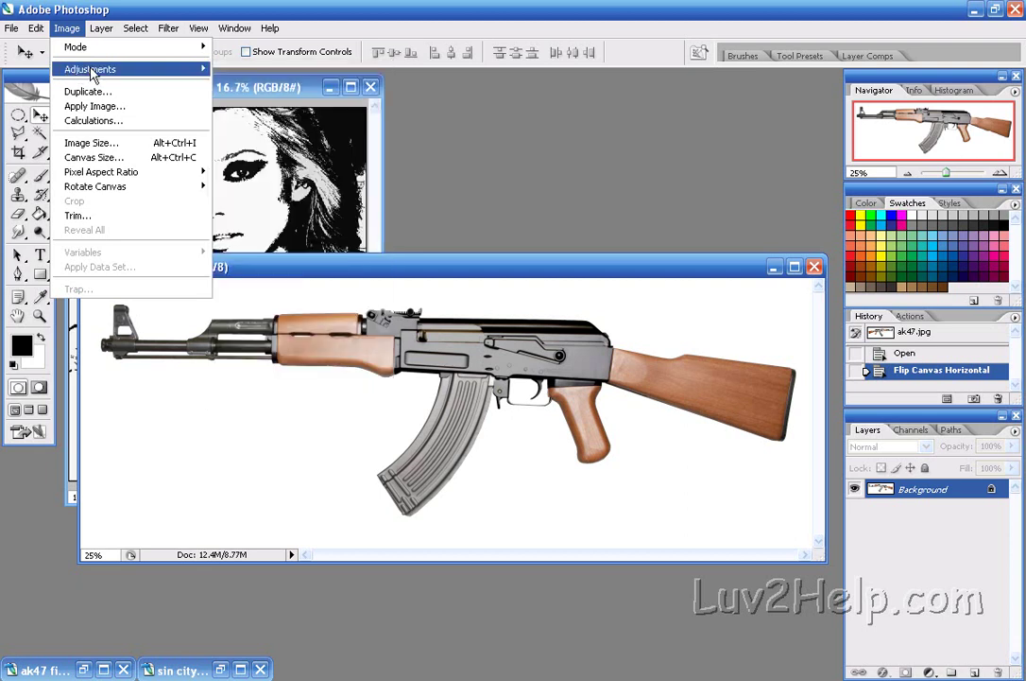
left_click(245, 193)
Step: Apply Levels to the gun with input values 127, 0.31 and 152
left_click(66, 28)
mouse_move(110, 81)
left_click(404, 69)
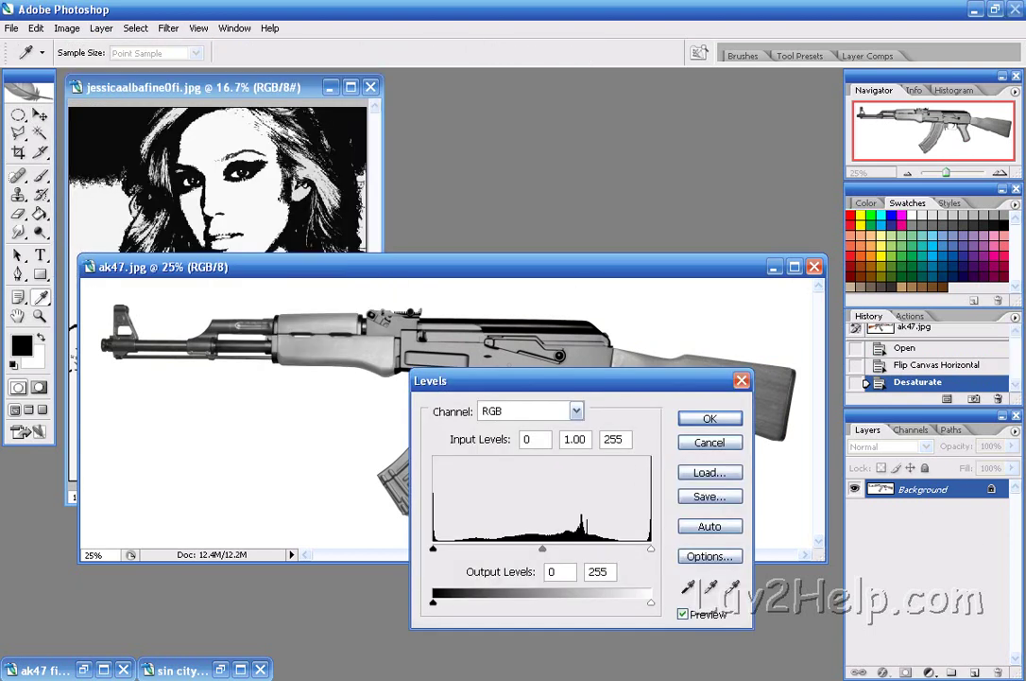
double_click(531, 438)
type("127")
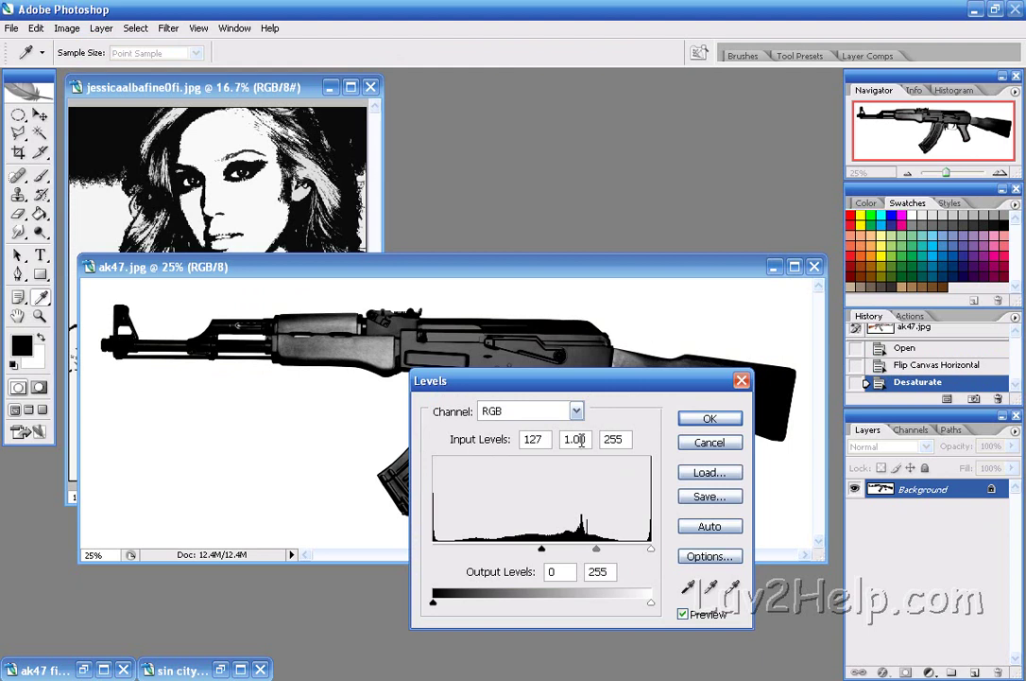
key("Tab")
type("0.31")
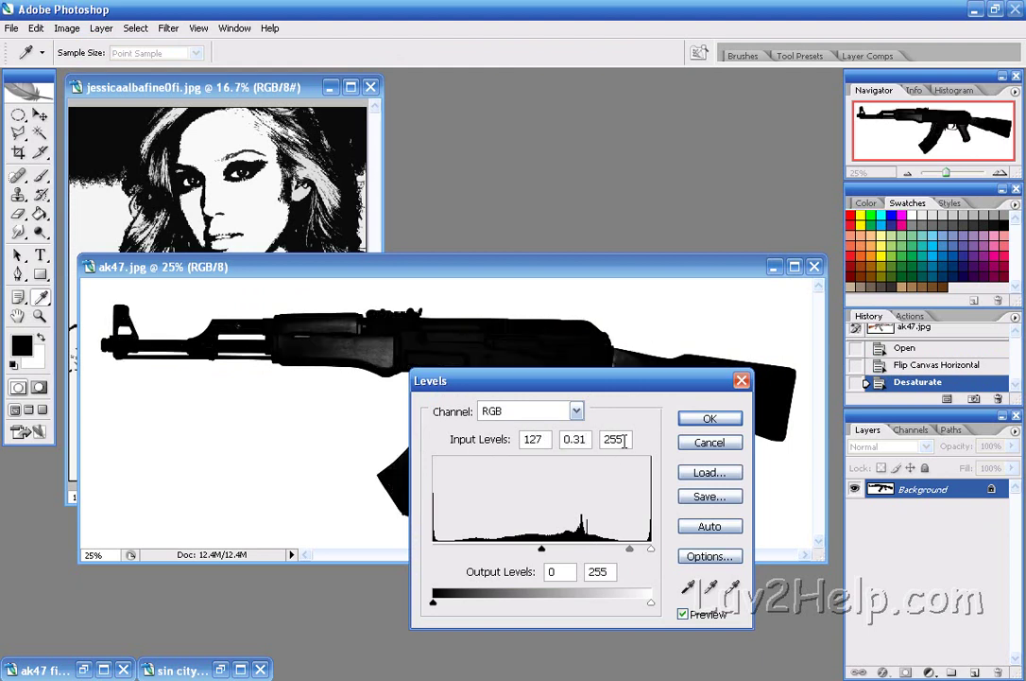
double_click(625, 438)
type("152")
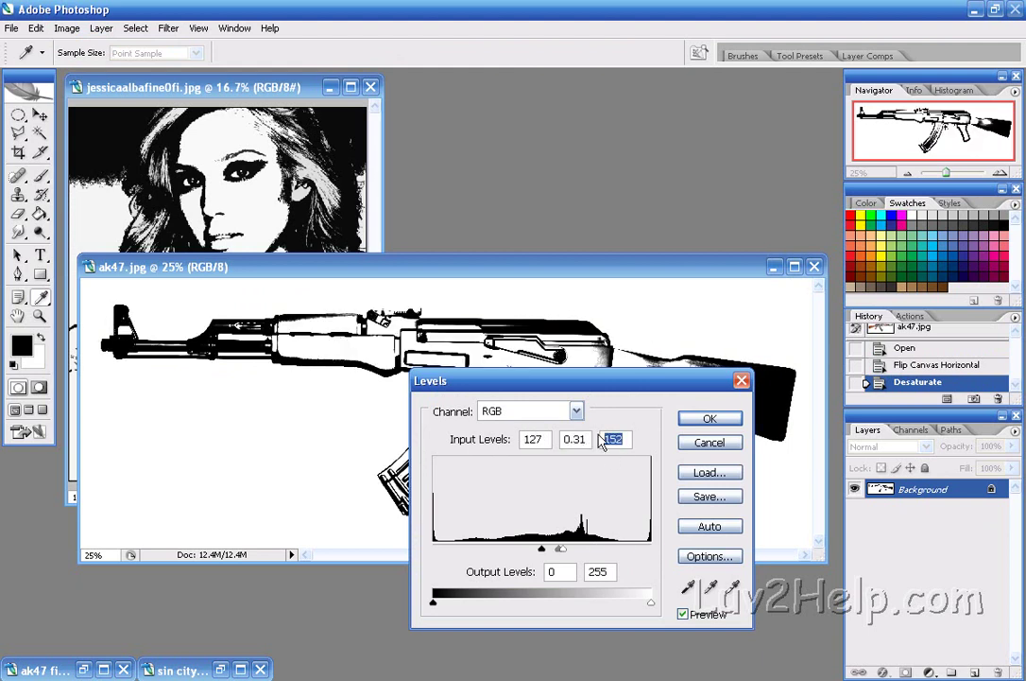
key("Return")
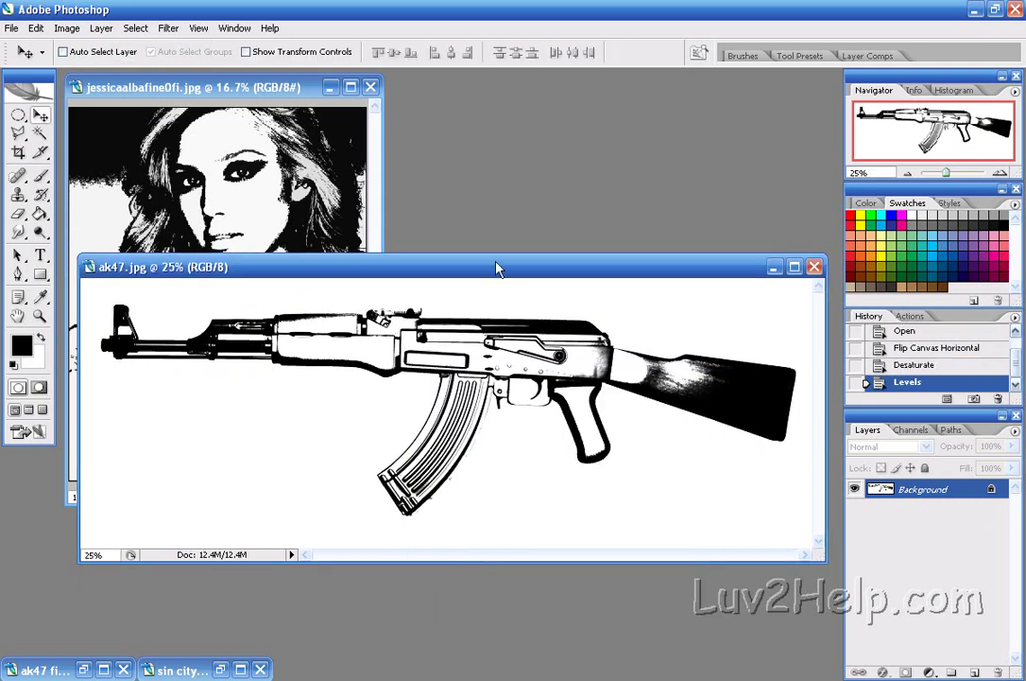
Step: Select the AK-47 by Magic Wand-clicking its white background and inverting the selection
left_click(23, 116)
left_click(40, 133)
left_click(105, 326)
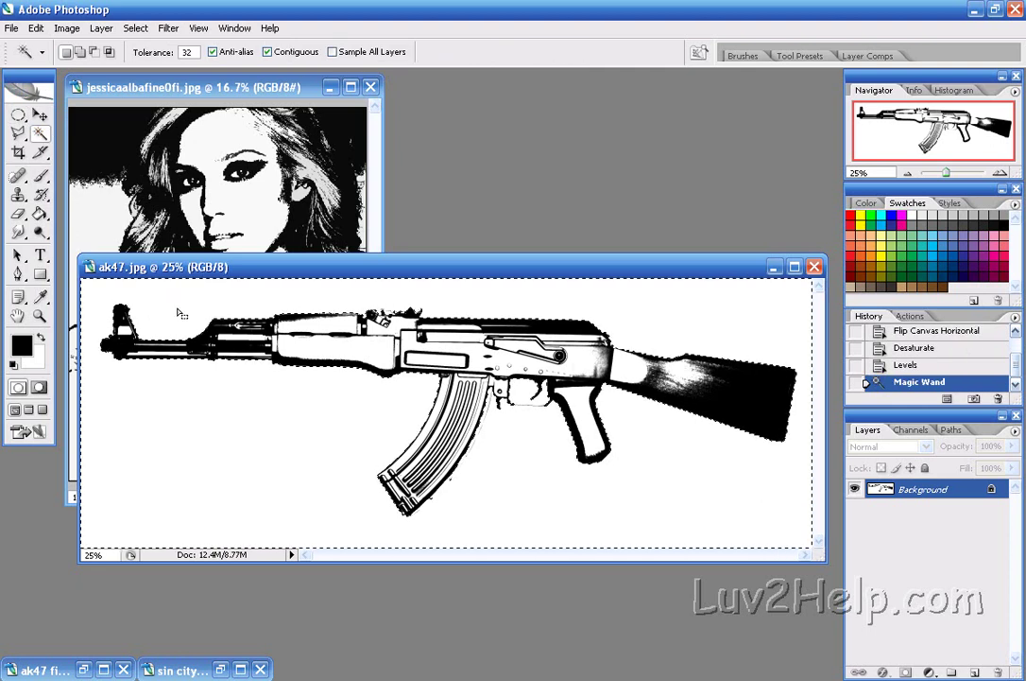
left_click(137, 28)
left_click(231, 92)
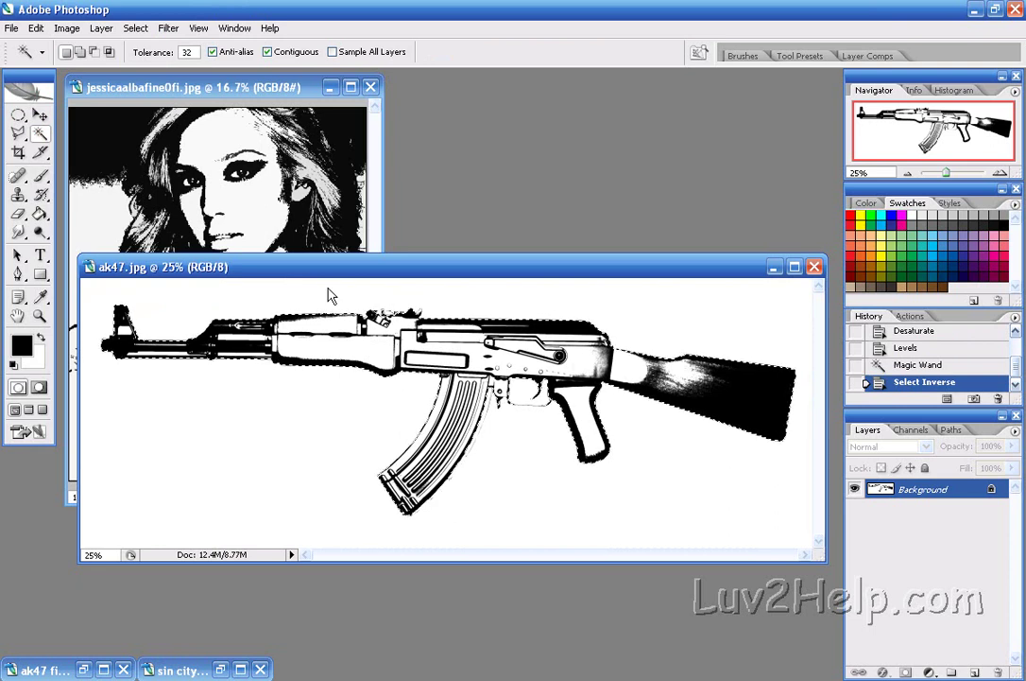
Step: Paste the gun into the portrait as Layer 1 and move it down over the lower image
key("ctrl+Tab")
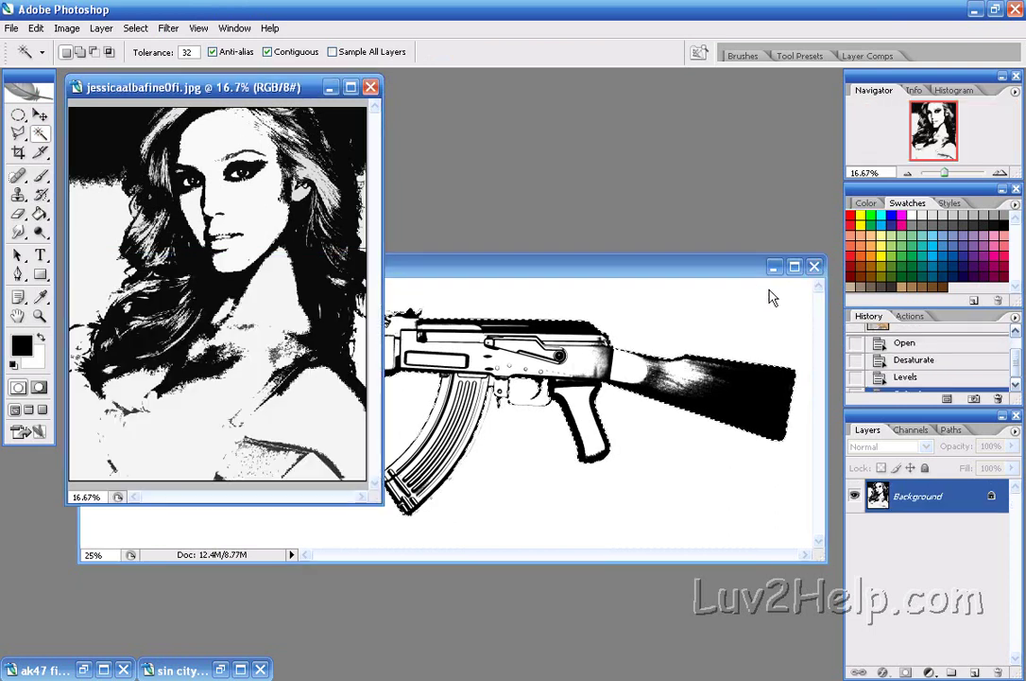
left_click(775, 266)
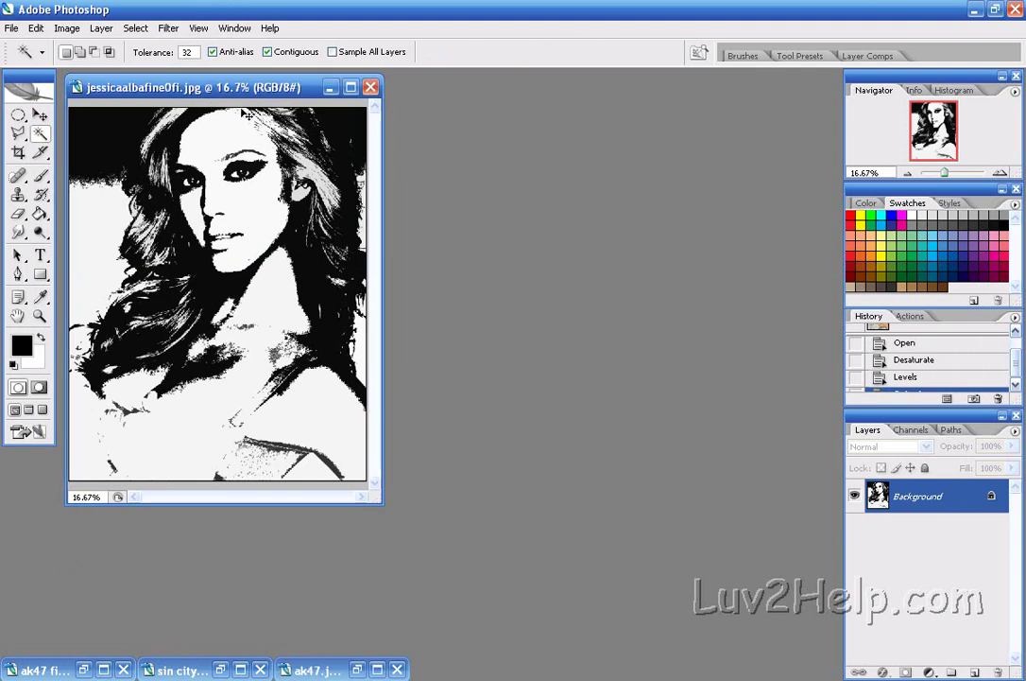
key("ctrl+v")
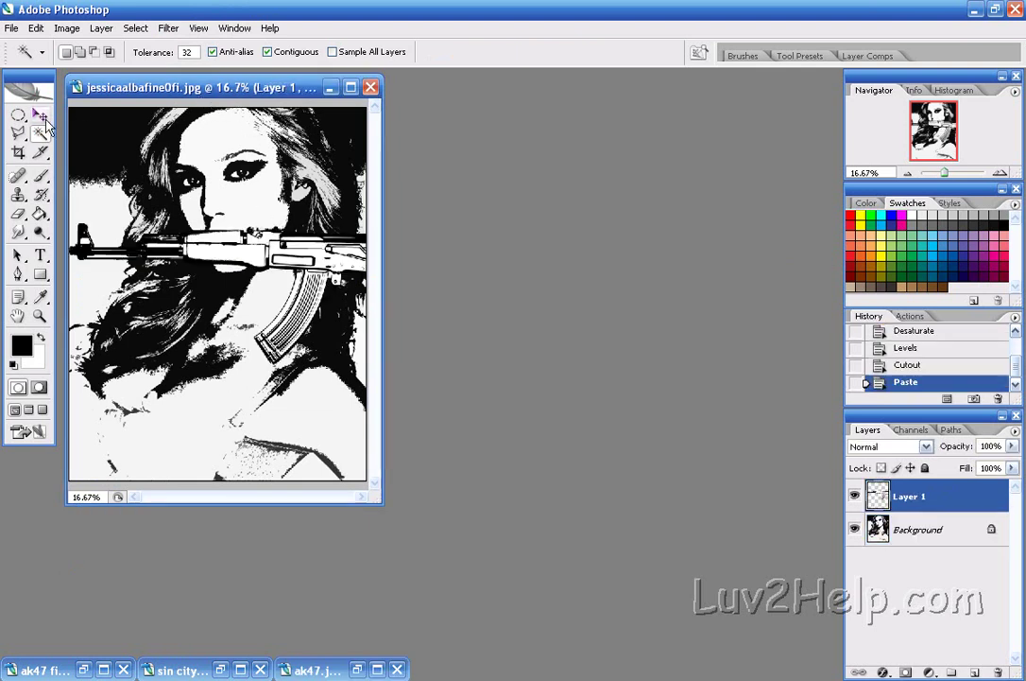
left_click(40, 115)
left_click_drag(268, 219, 175, 397)
left_click(36, 29)
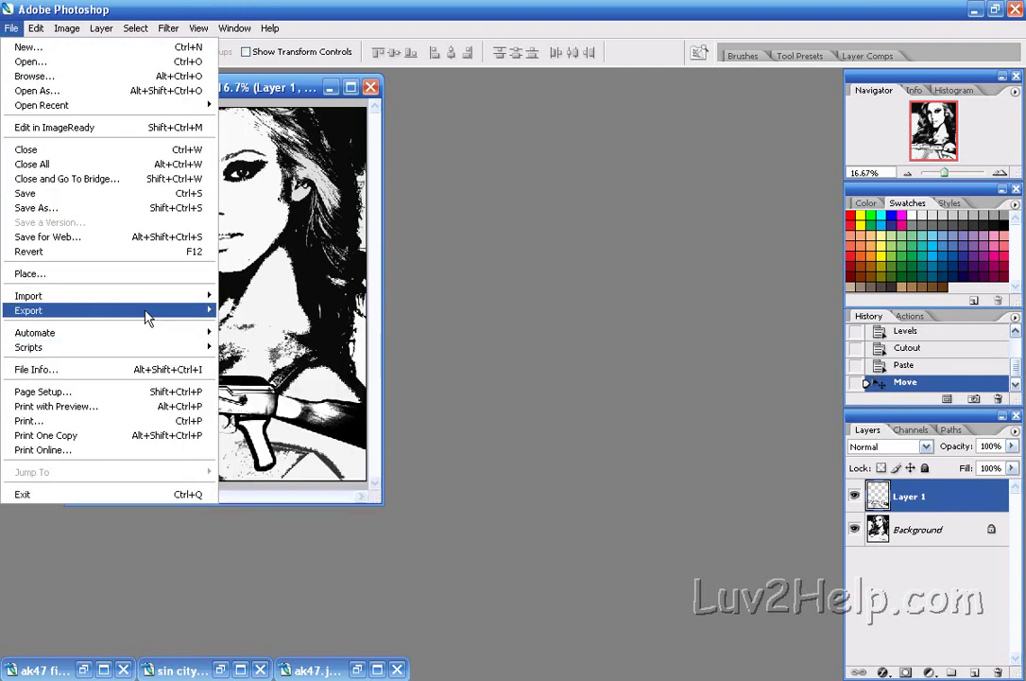
Step: Rotate the gun layer 25.9° and shift it diagonally across her lower body
mouse_move(37, 30)
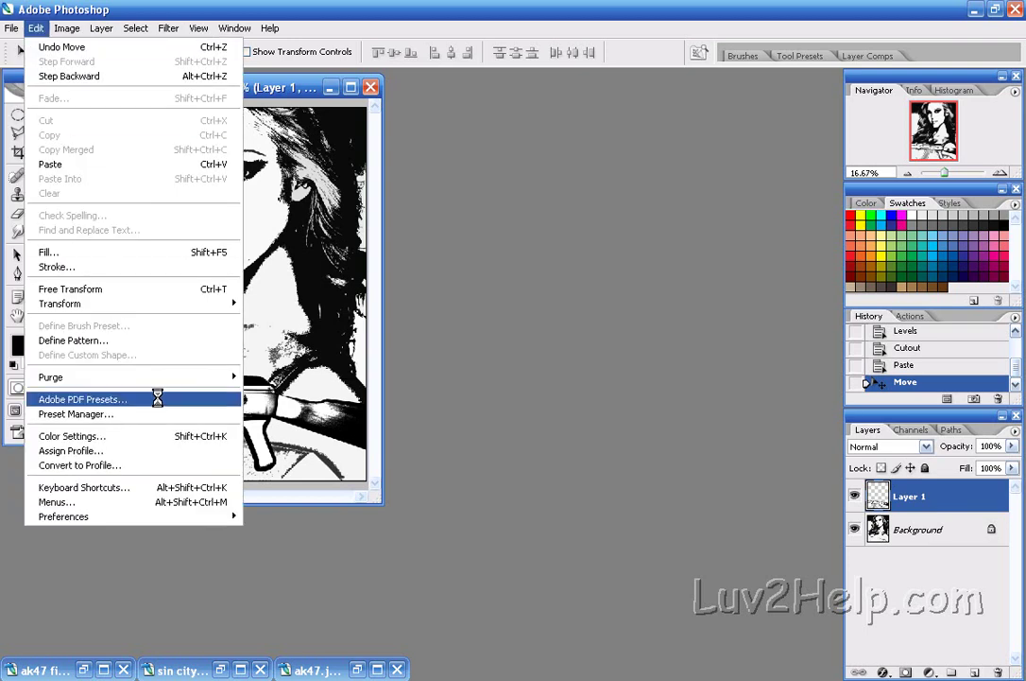
mouse_move(229, 303)
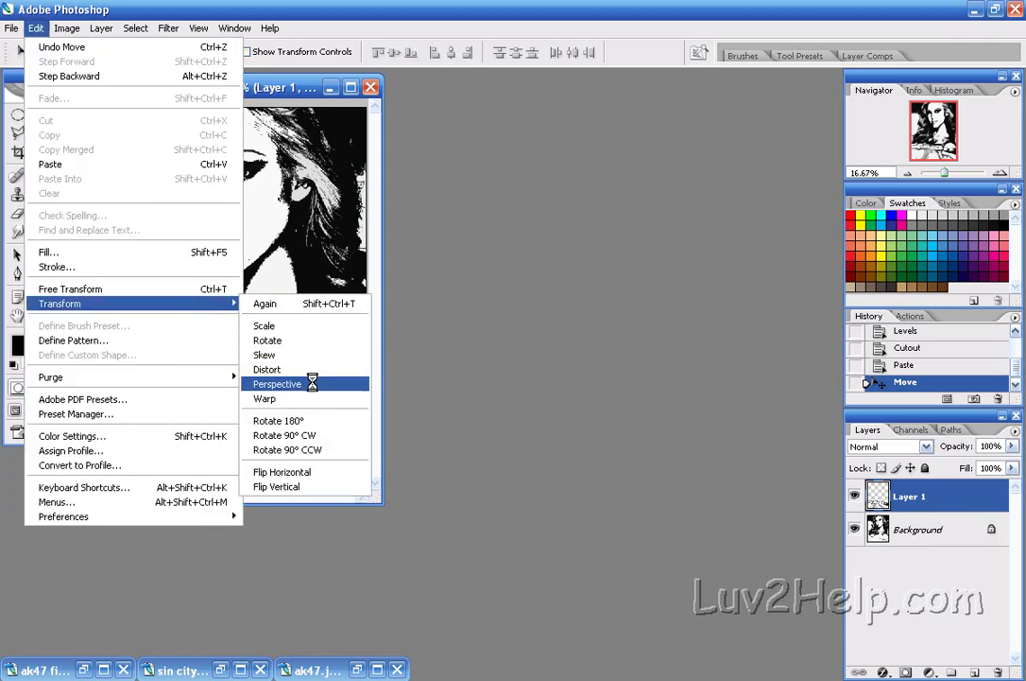
left_click(312, 339)
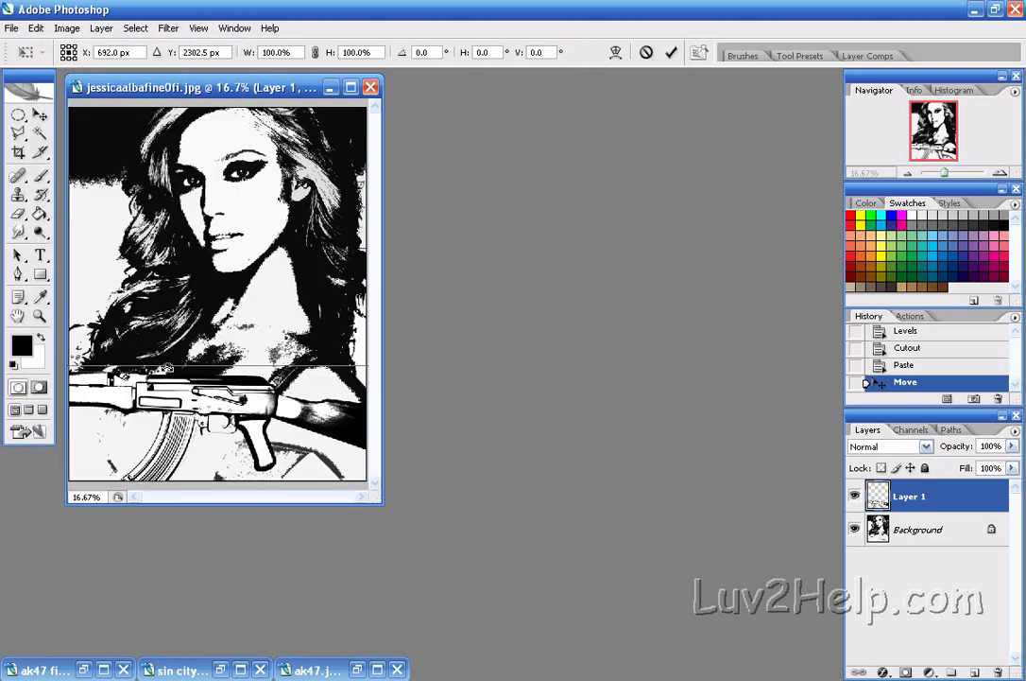
left_click_drag(165, 366, 199, 369)
left_click(39, 114)
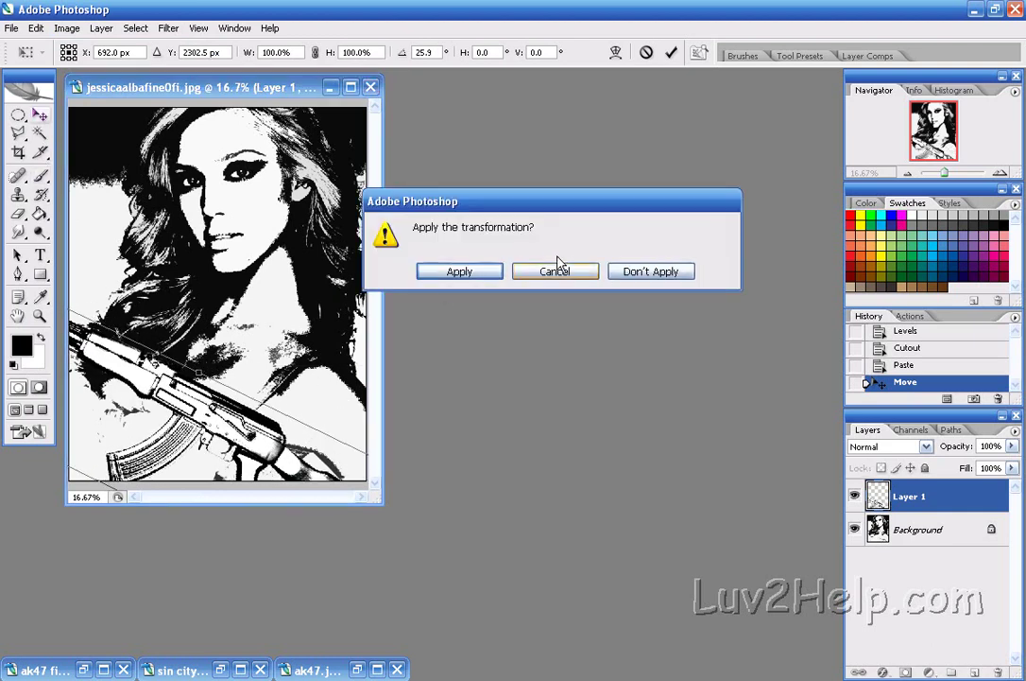
left_click(482, 273)
left_click_drag(151, 339, 194, 362)
Step: Nudge the gun into its final spot and rename Layer 1 to 'gun'
left_click_drag(230, 435, 212, 416)
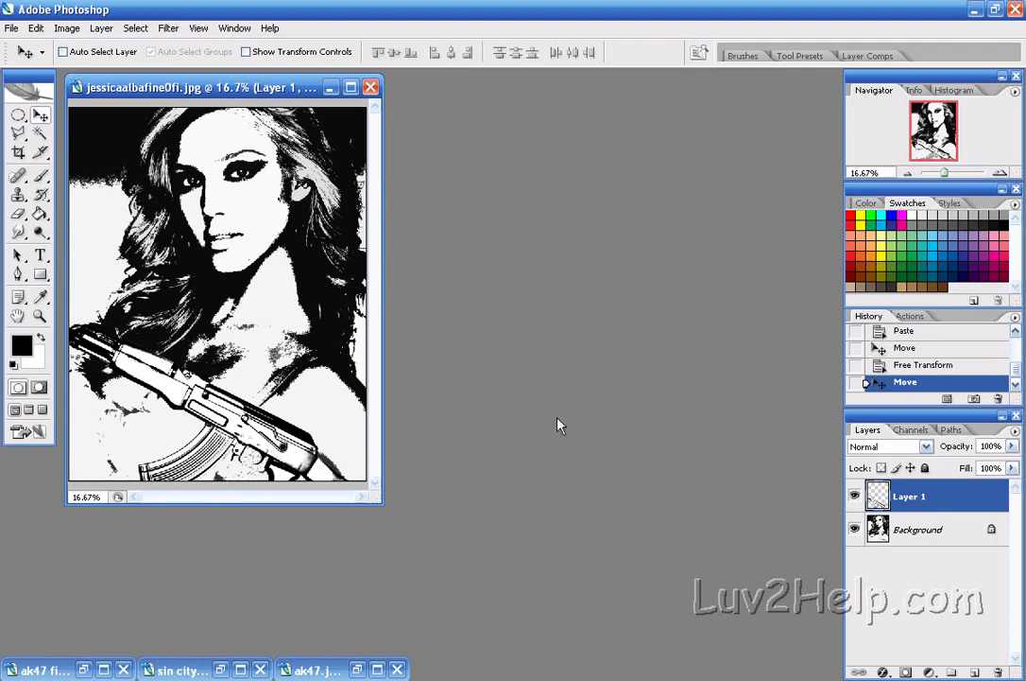
double_click(913, 497)
type("gun")
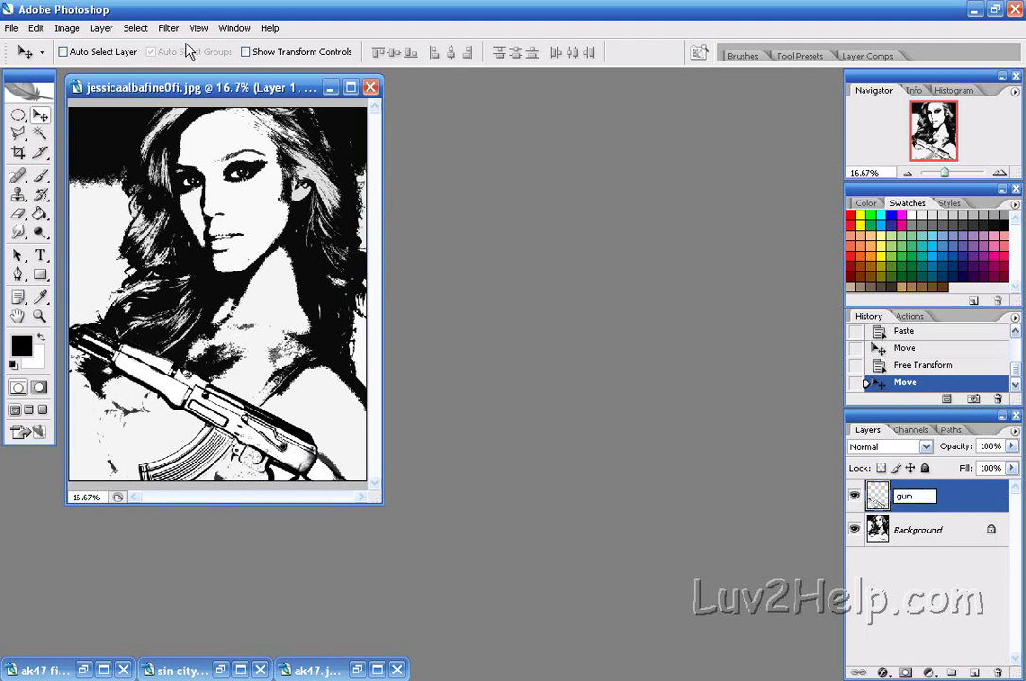
key("Return")
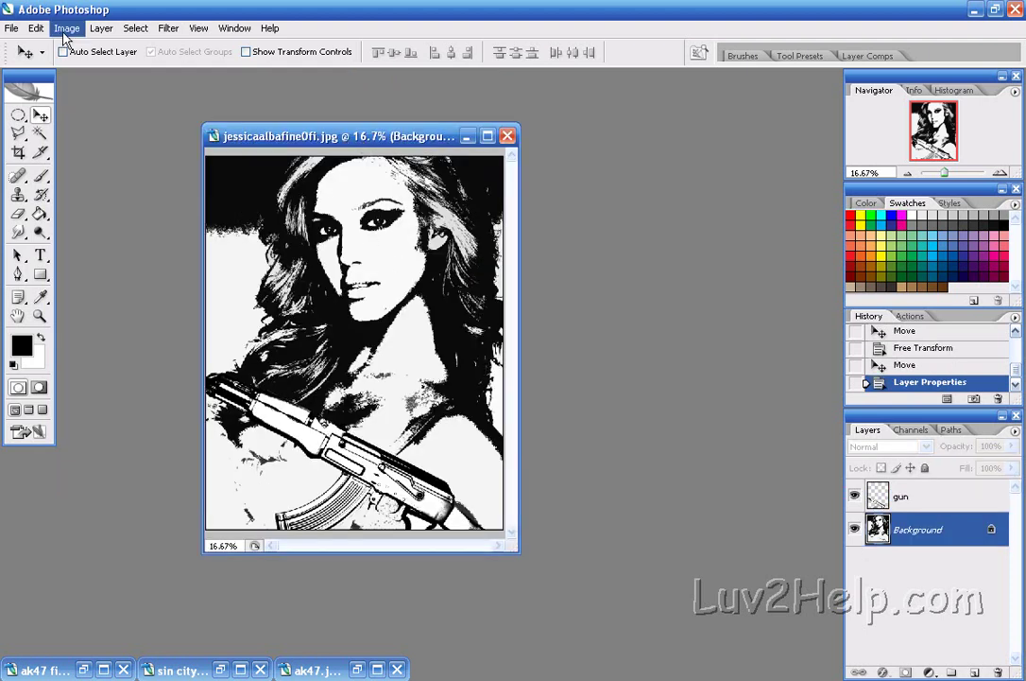
Step: Apply Levels to the Background with the white input set to 233
left_click(45, 31)
mouse_move(64, 28)
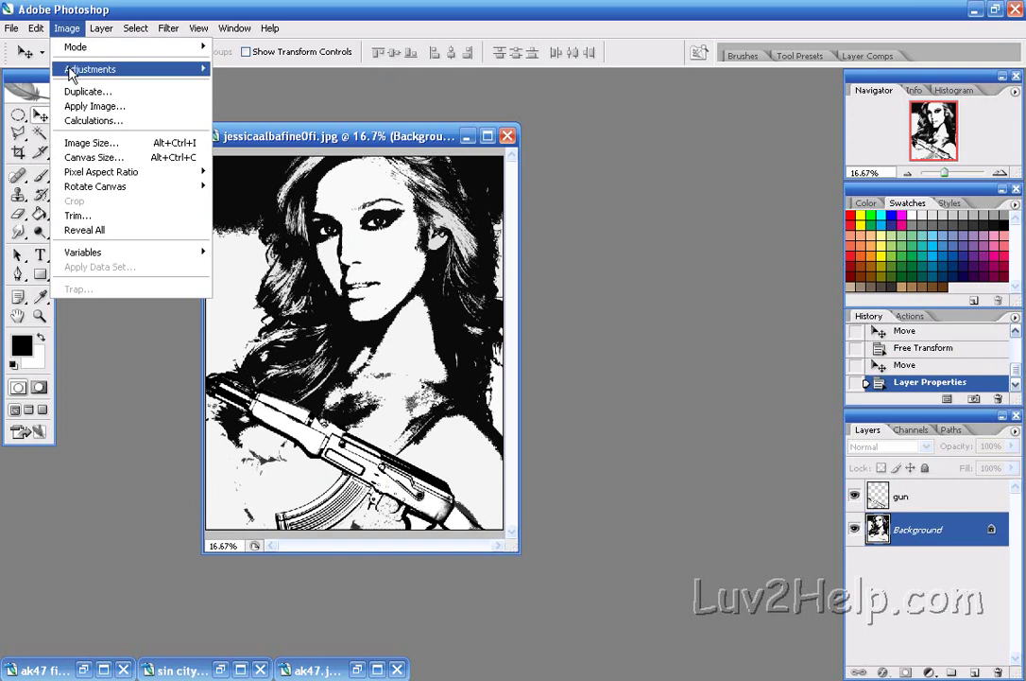
mouse_move(65, 68)
left_click(241, 70)
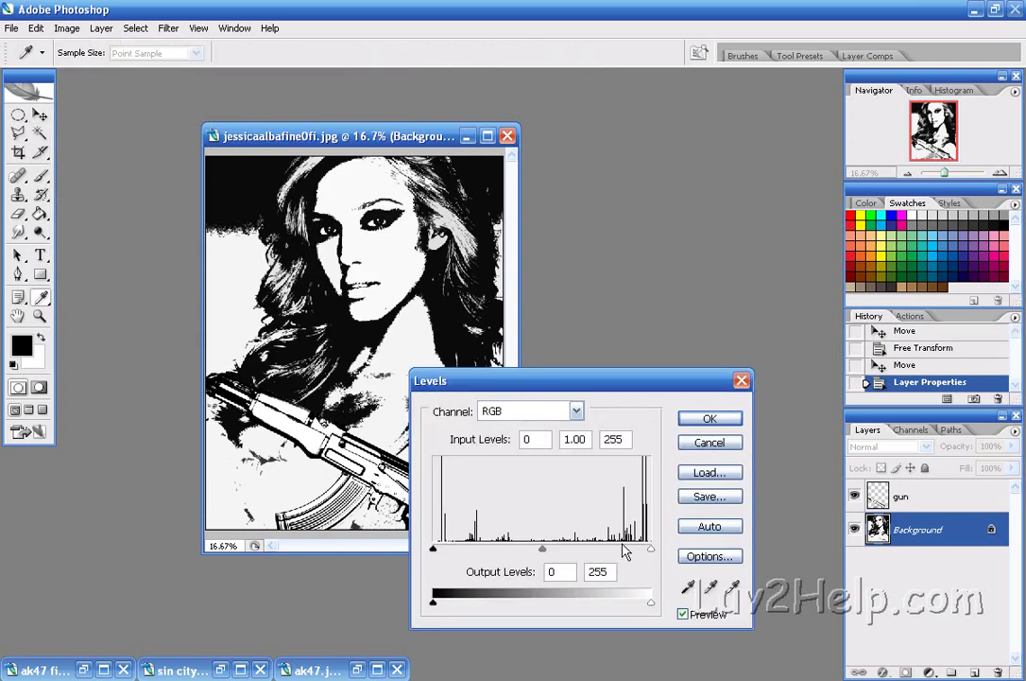
left_click_drag(651, 549, 634, 555)
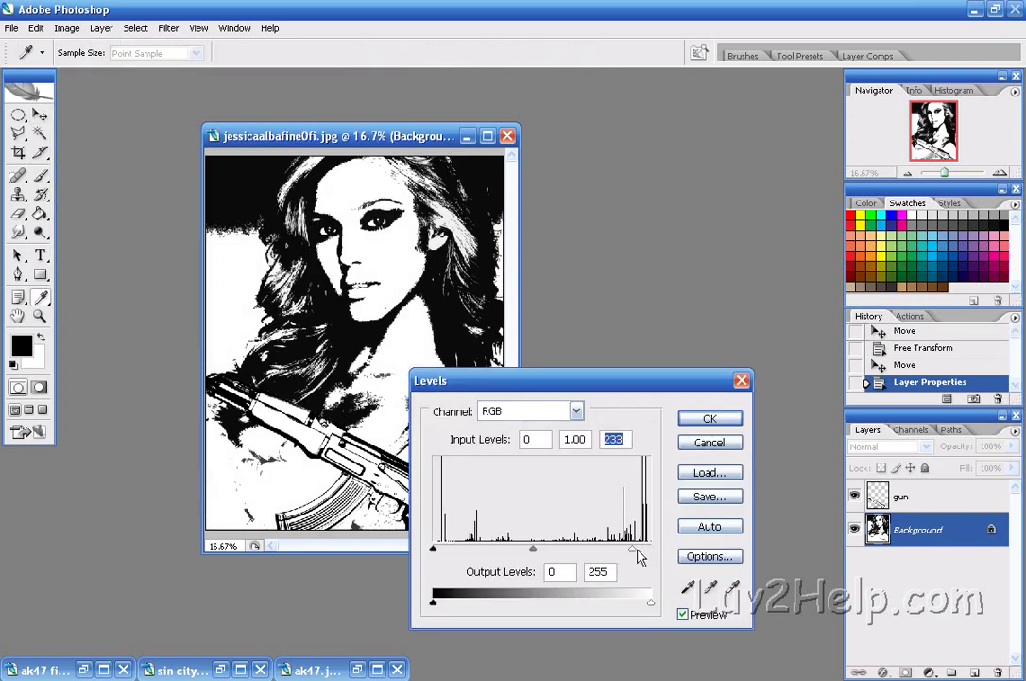
left_click(710, 418)
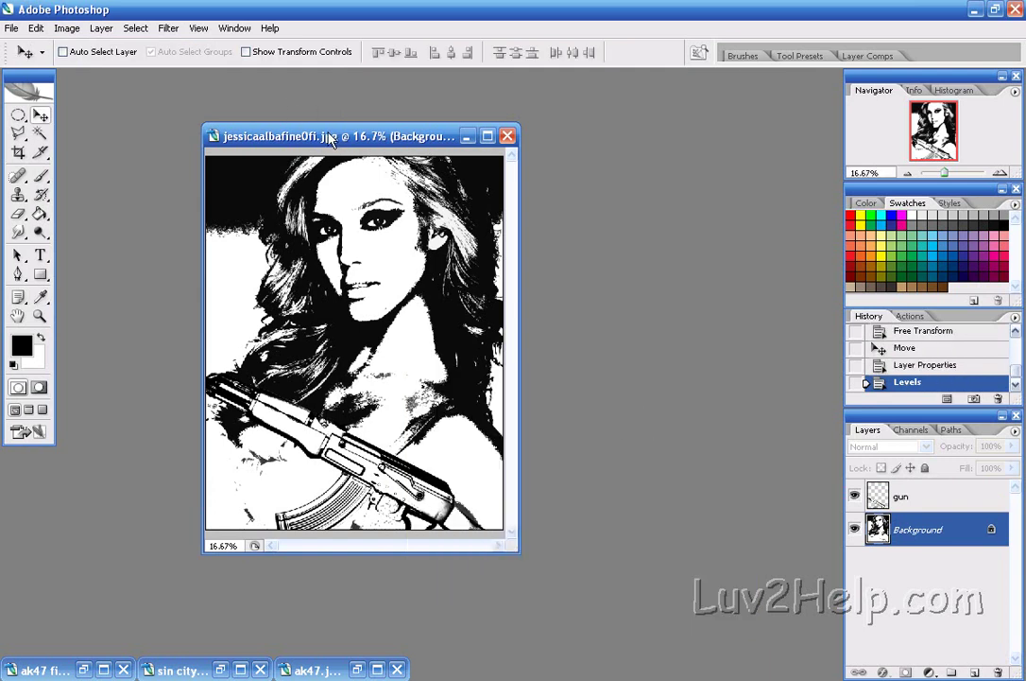
Step: Create a new layer named rain1 and fill it with grey using the Paint Bucket
left_click_drag(331, 140, 242, 133)
left_click(102, 28)
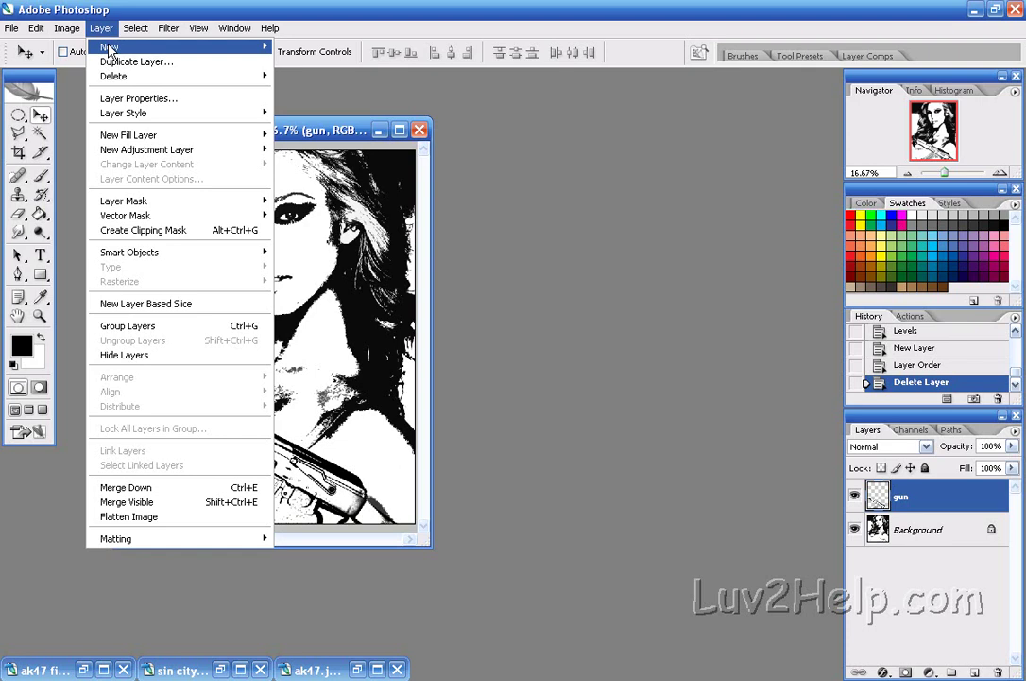
mouse_move(108, 48)
left_click(316, 46)
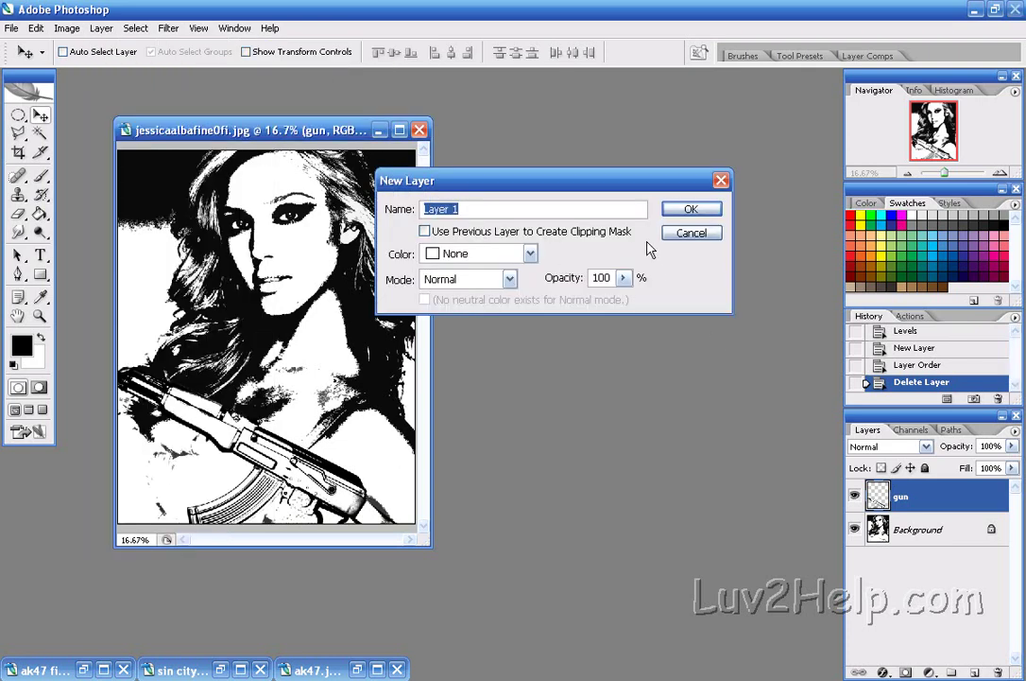
type("rain1")
key("Return")
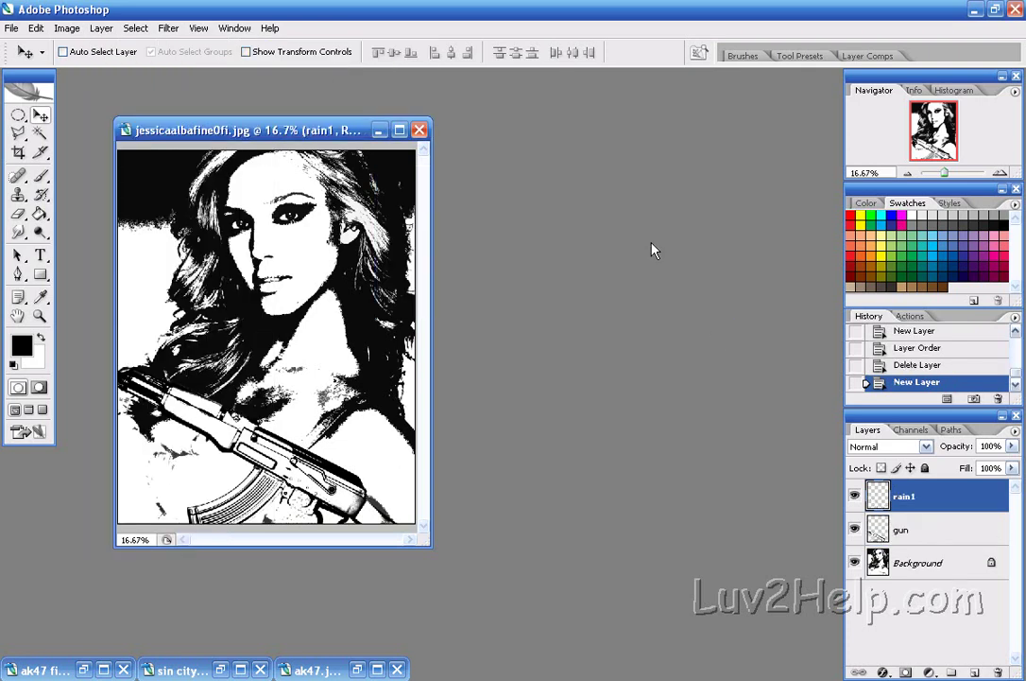
left_click(1005, 217)
left_click_drag(40, 214, 72, 221)
left_click(247, 247)
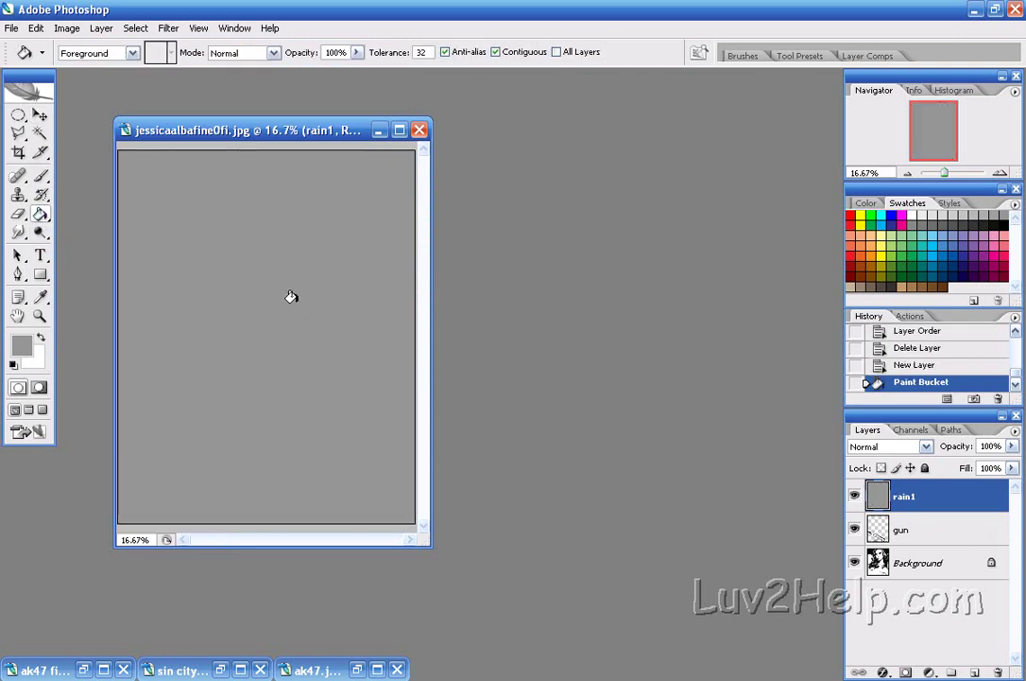
Step: Add 400% monochromatic noise to the rain1 layer
left_click(168, 28)
mouse_move(291, 207)
left_click(397, 207)
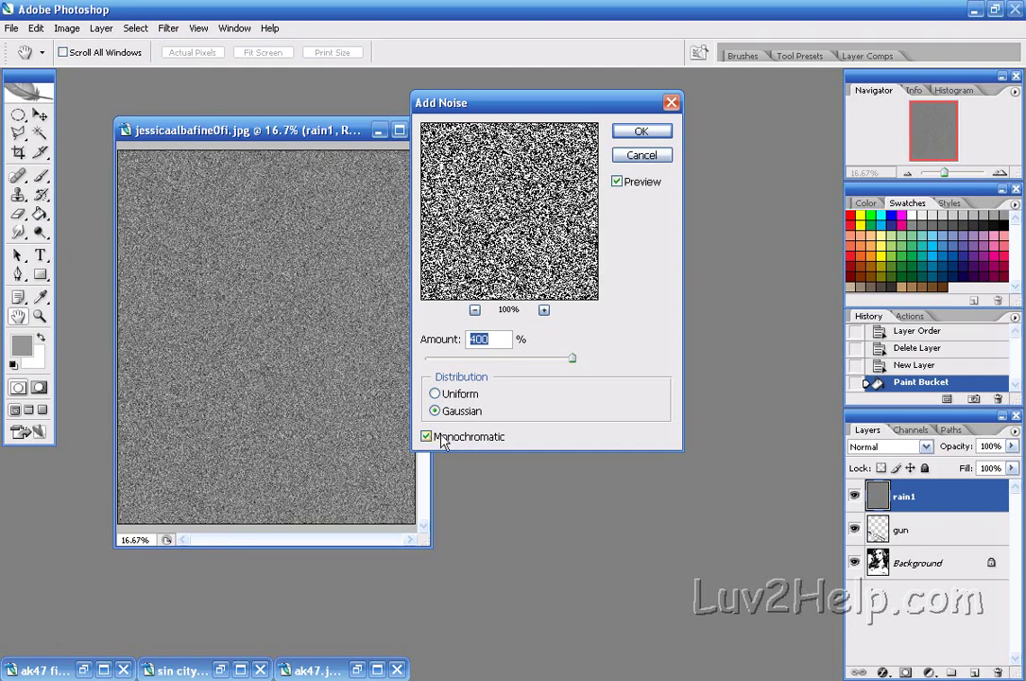
left_click(642, 134)
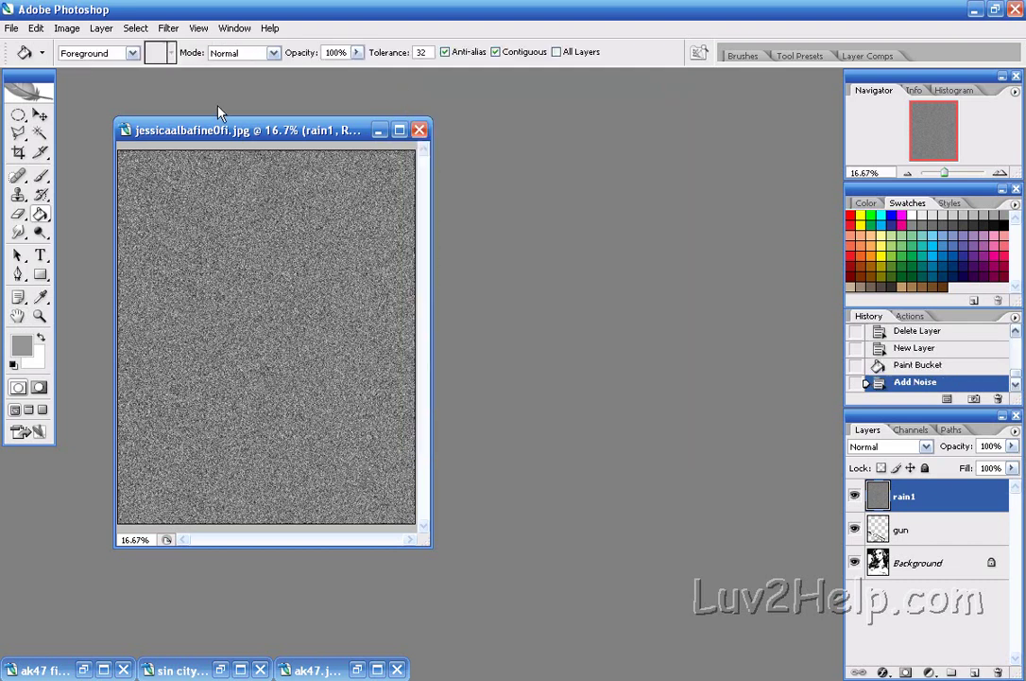
Step: Apply a 90°, 999-pixel Motion Blur to the noise twice for vertical rain streaks
left_click(173, 29)
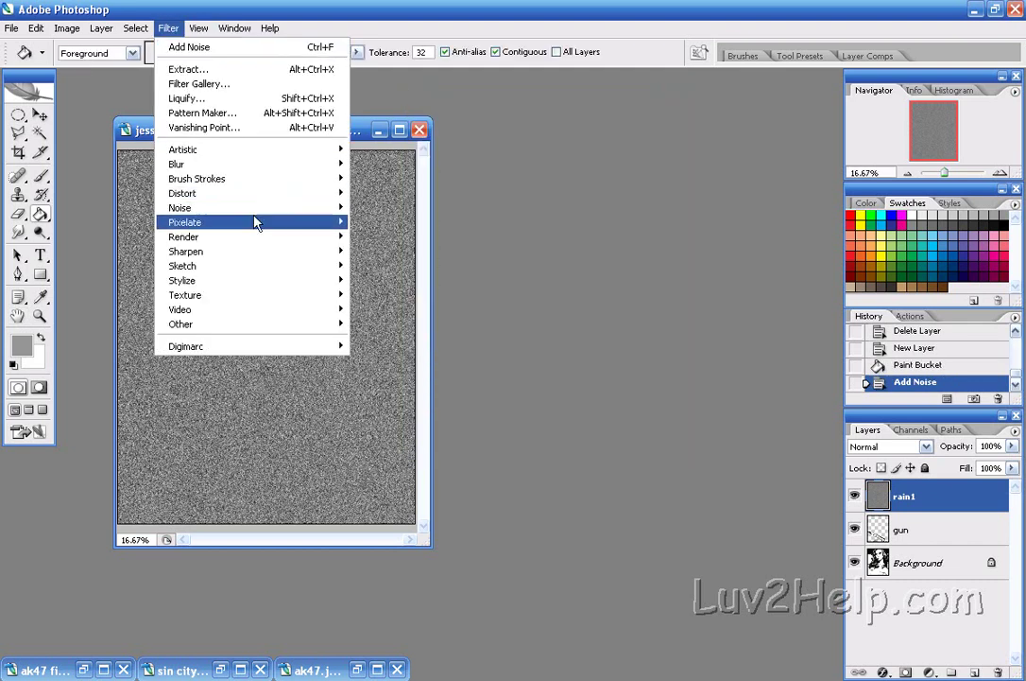
mouse_move(275, 165)
left_click(422, 246)
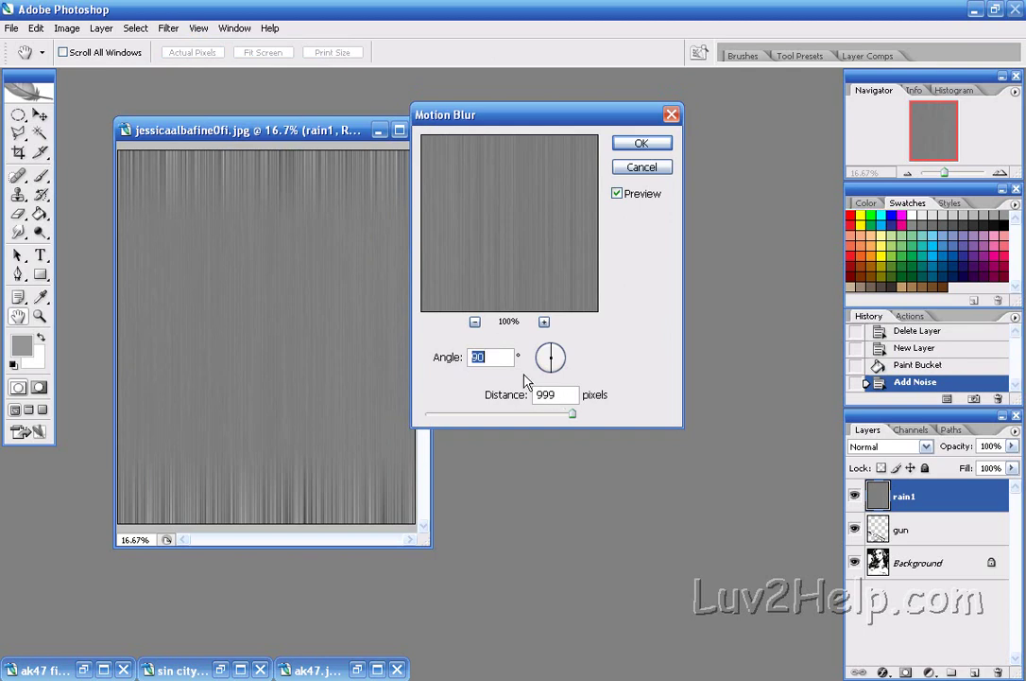
left_click(642, 145)
key("g")
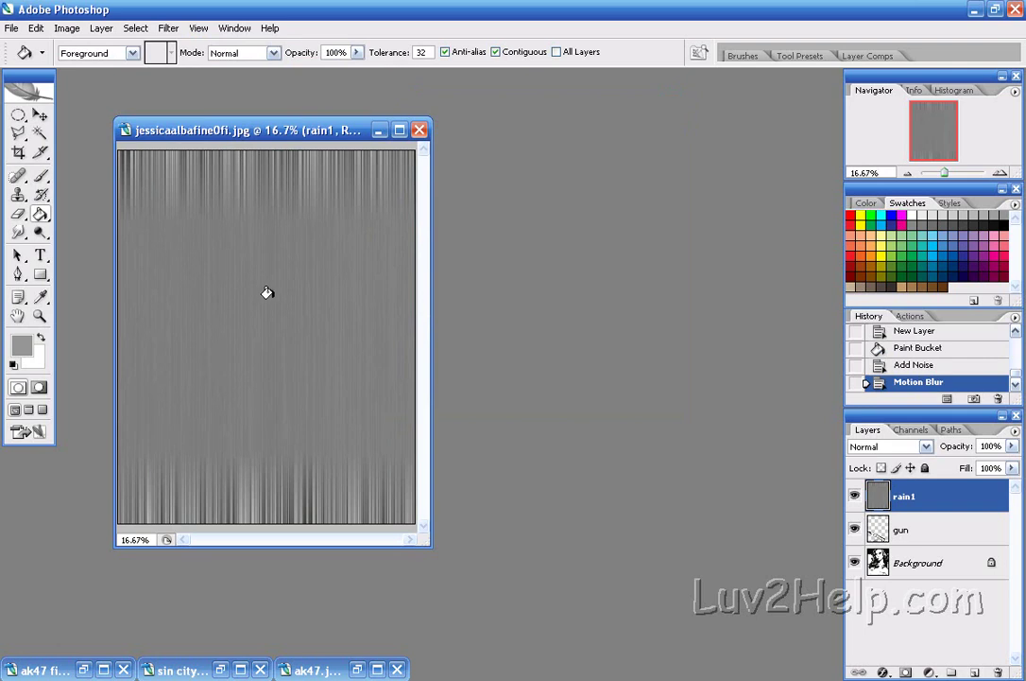
key("ctrl+f")
key("ctrl+f")
key("ctrl+f")
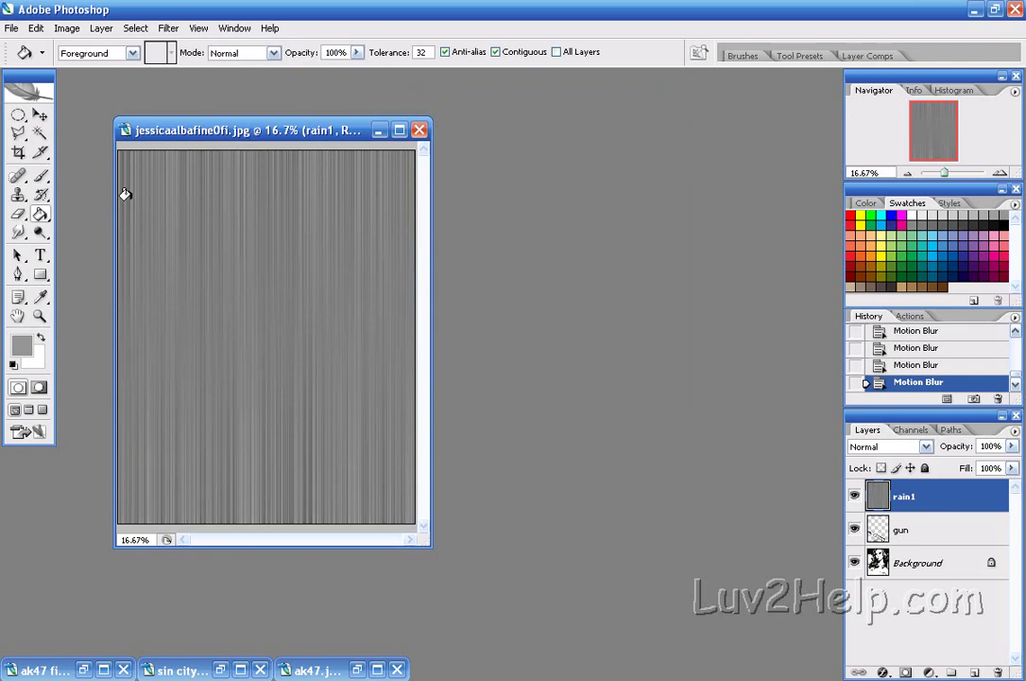
Step: Skew the rain1 layer by pulling the top-left corner left and bottom-right corner right
left_click(35, 27)
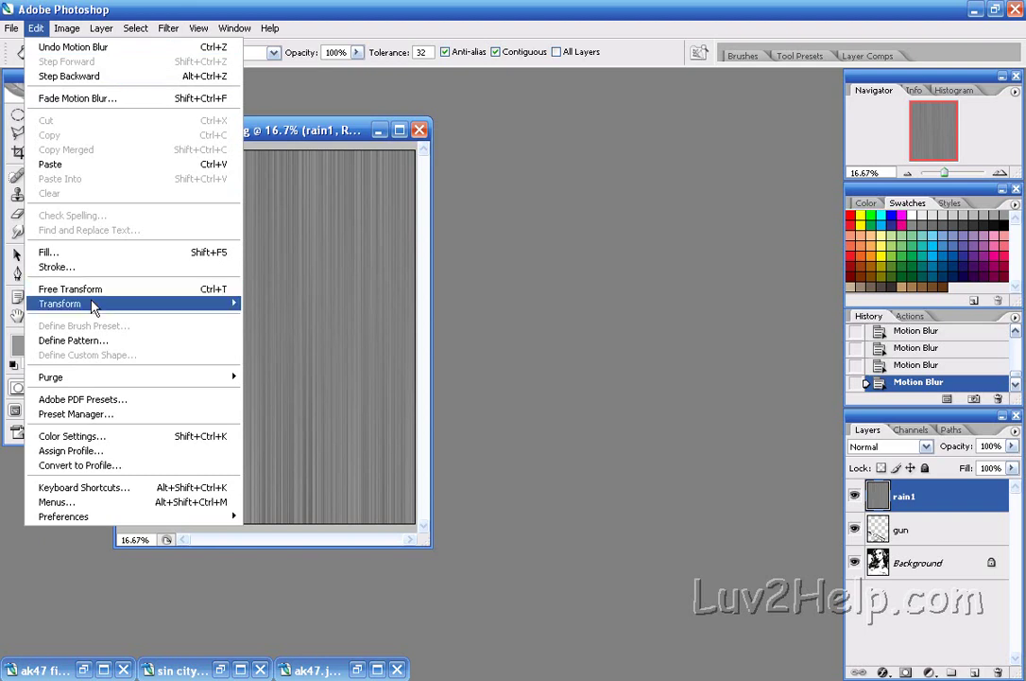
mouse_move(99, 308)
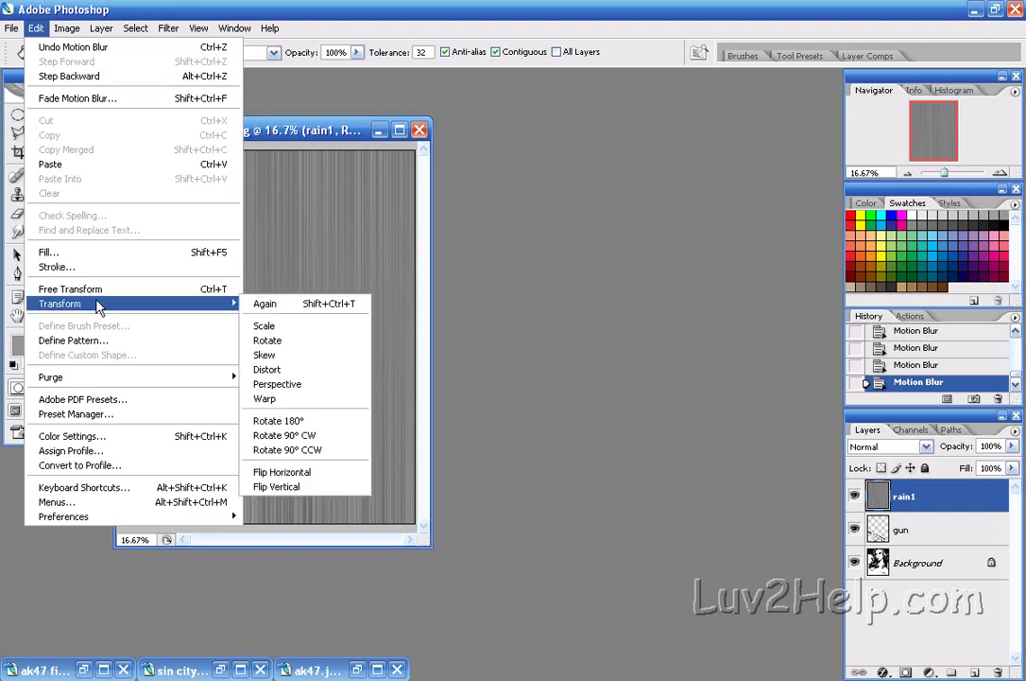
left_click(358, 355)
left_click_drag(428, 544, 651, 626)
left_click_drag(229, 195, 128, 191)
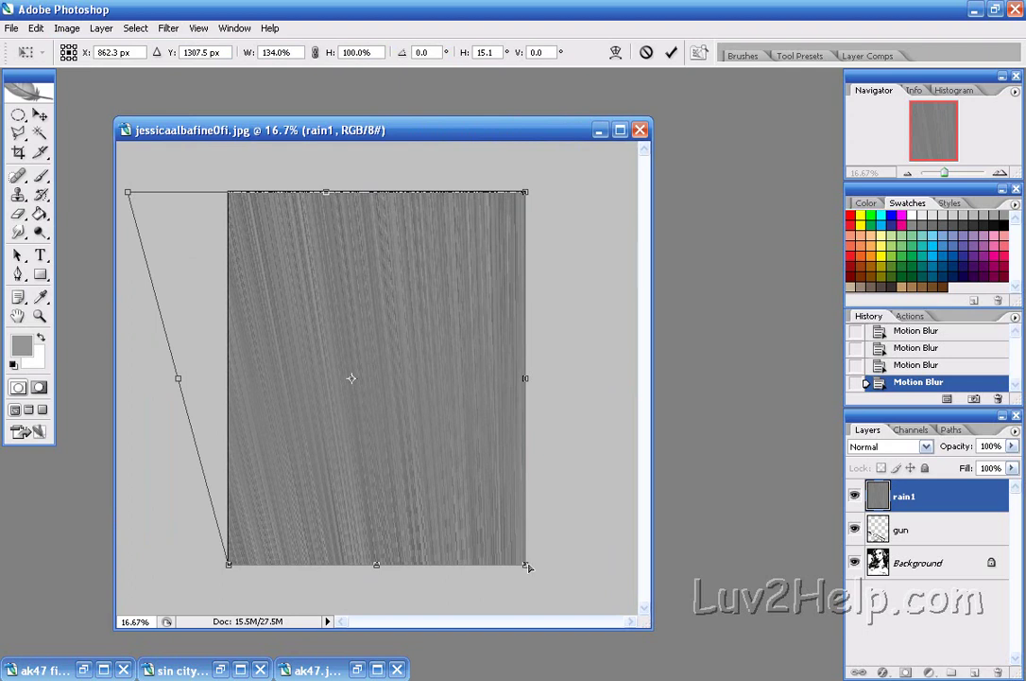
left_click_drag(527, 569, 616, 568)
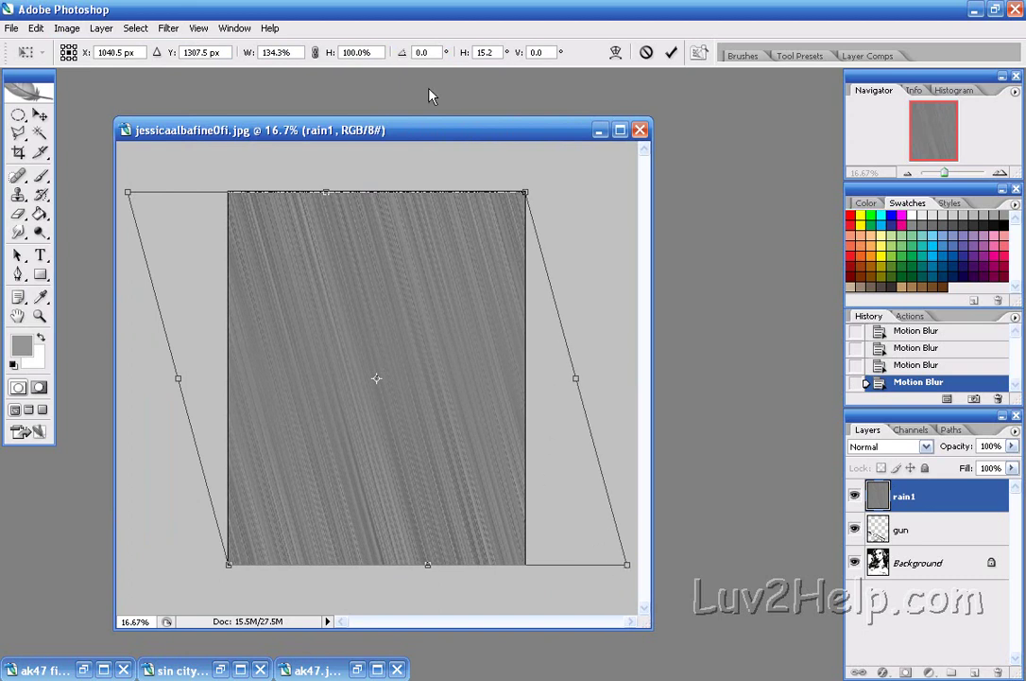
key("Return")
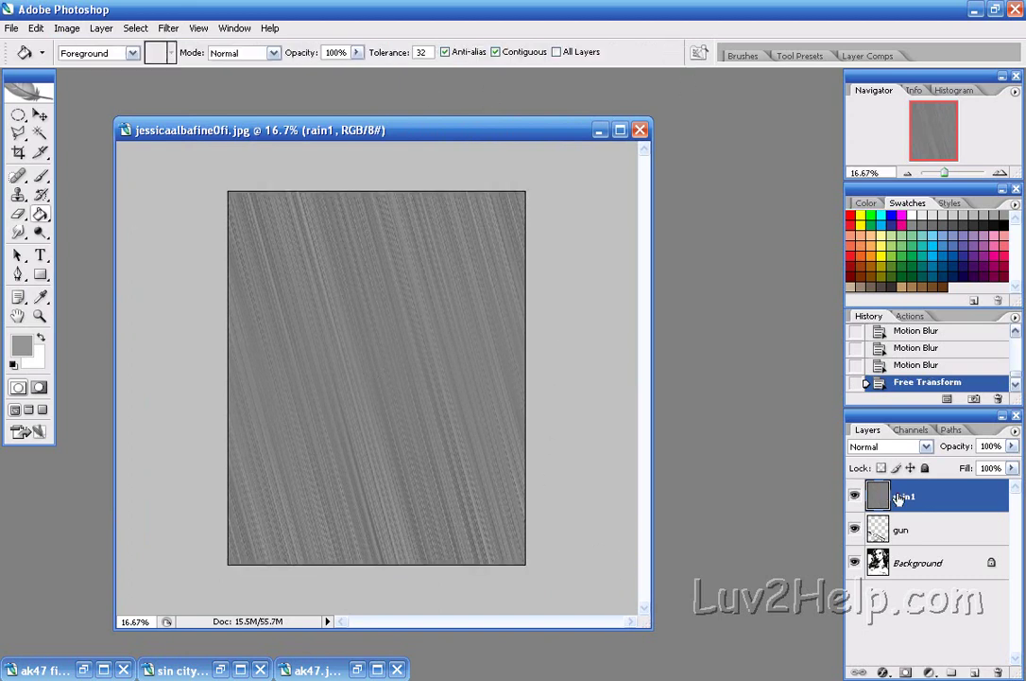
Step: Set the rain1 layer's blend mode to Vivid Light
left_click(927, 446)
left_click(926, 448)
left_click(926, 448)
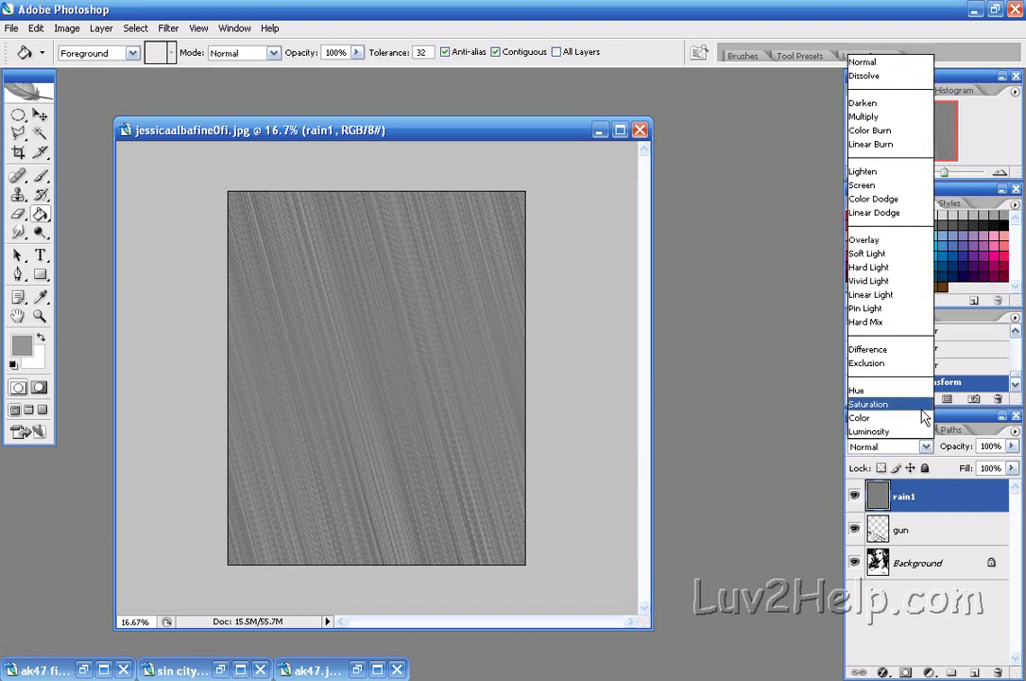
left_click(912, 290)
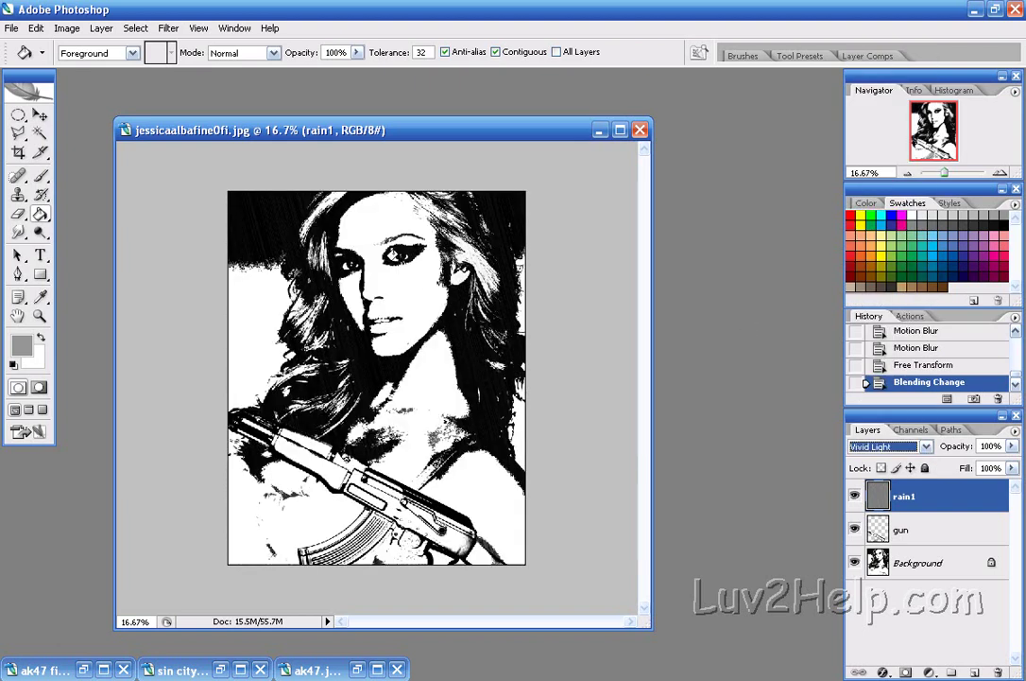
Step: Apply Levels to rain1 with input values 0, 0.30 and 152
left_click(74, 36)
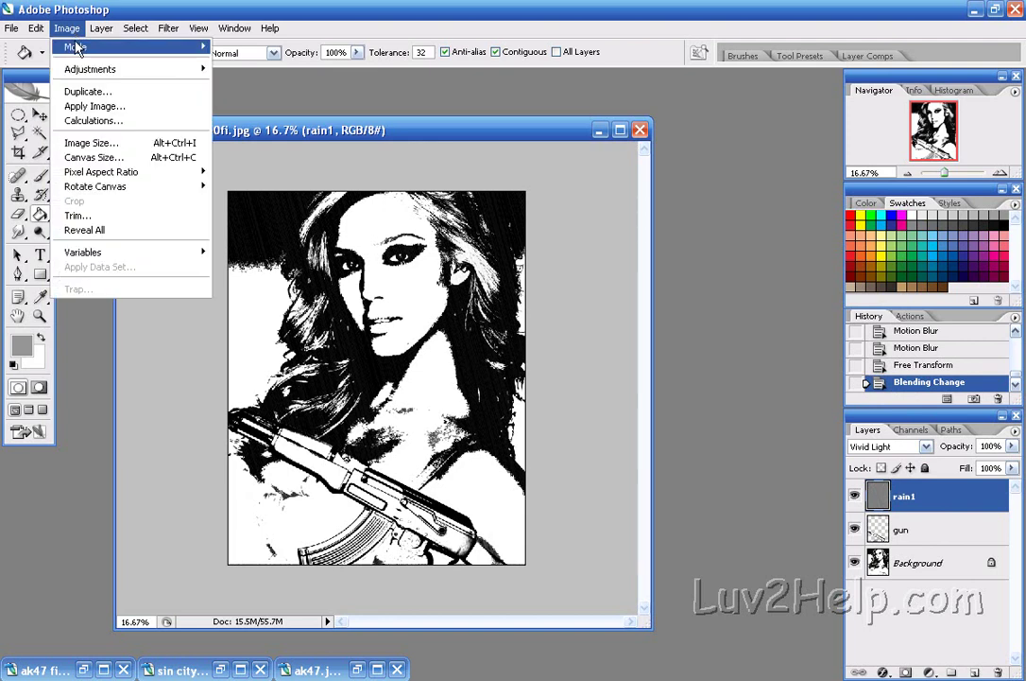
mouse_move(157, 75)
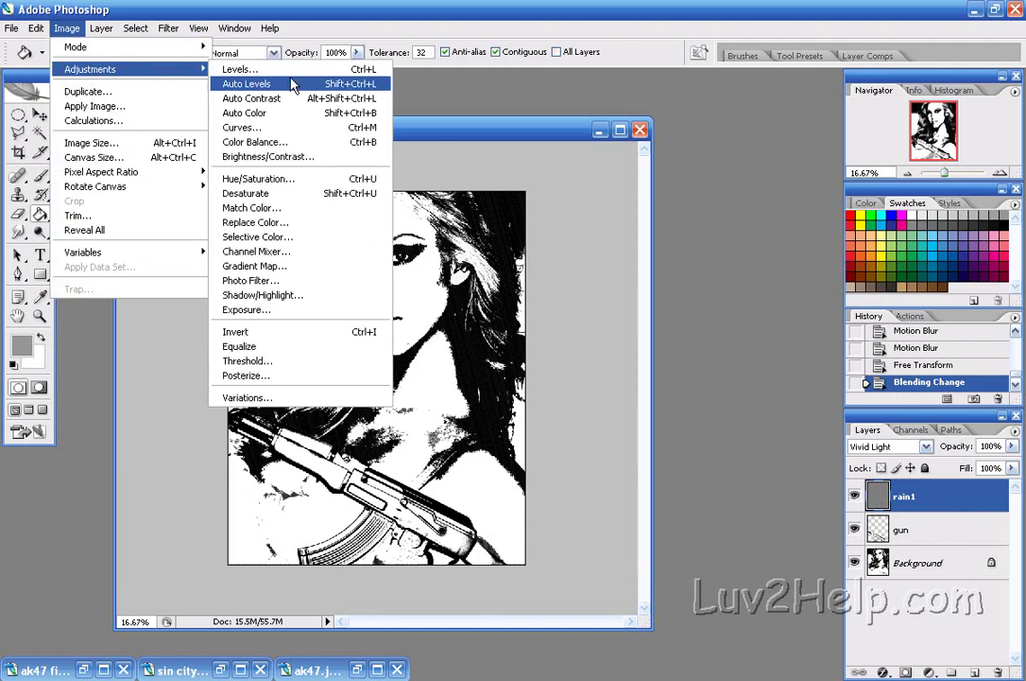
left_click(239, 69)
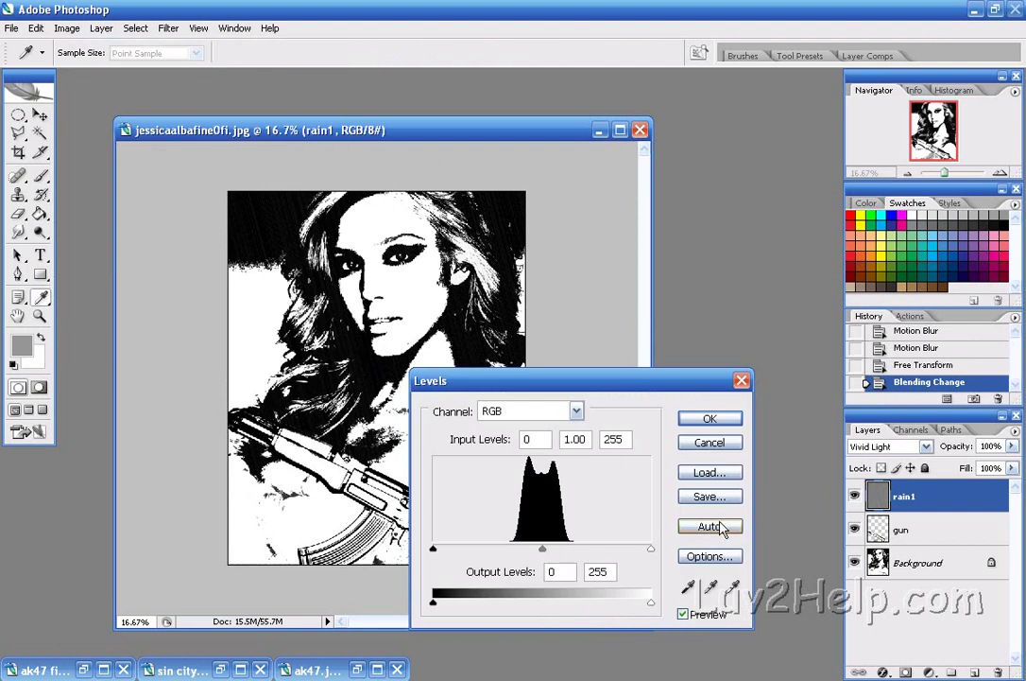
left_click_drag(651, 556, 568, 553)
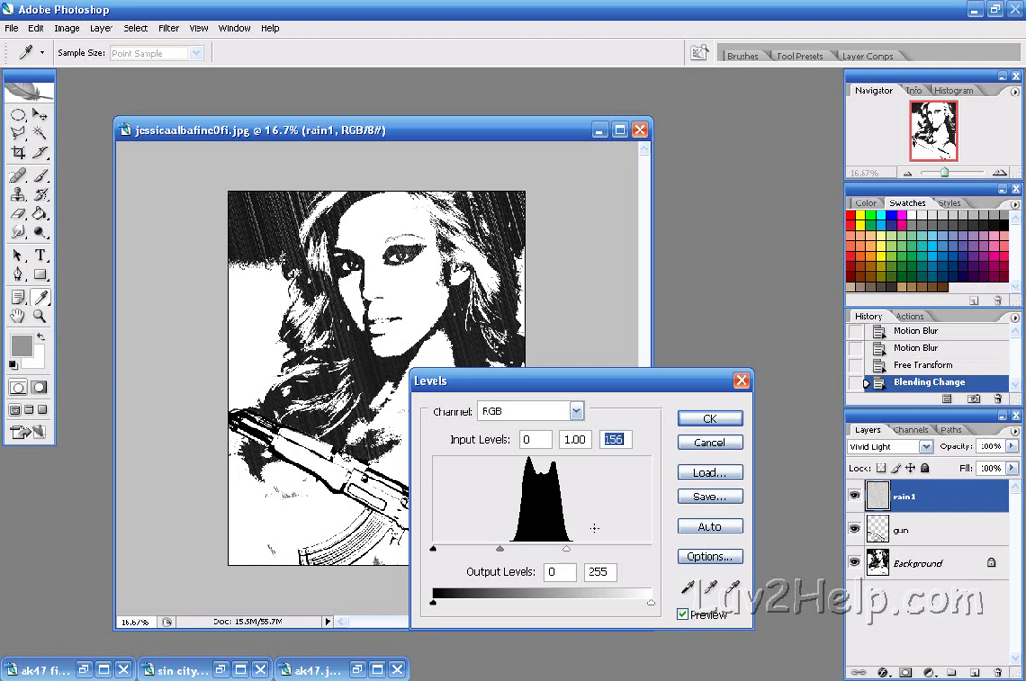
left_click(578, 440)
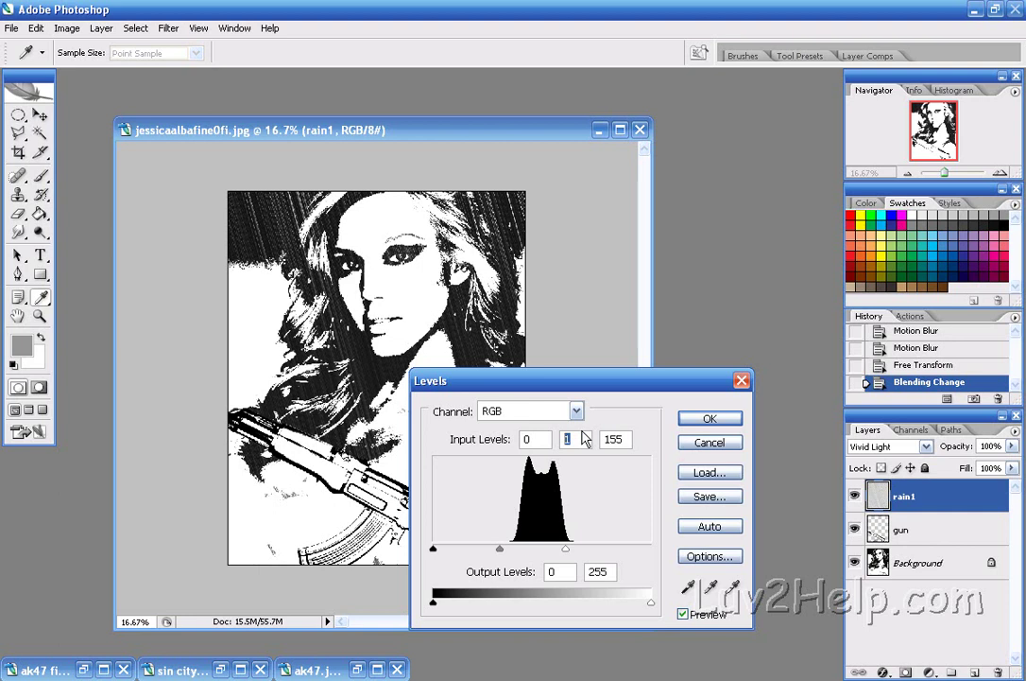
type(".3")
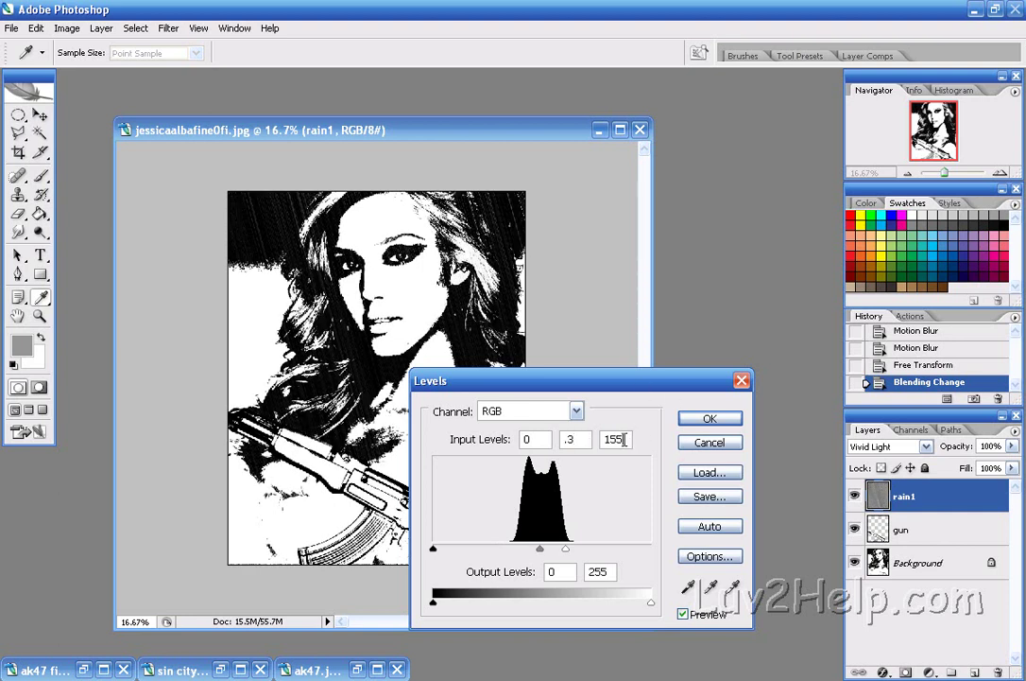
double_click(614, 438)
type("152")
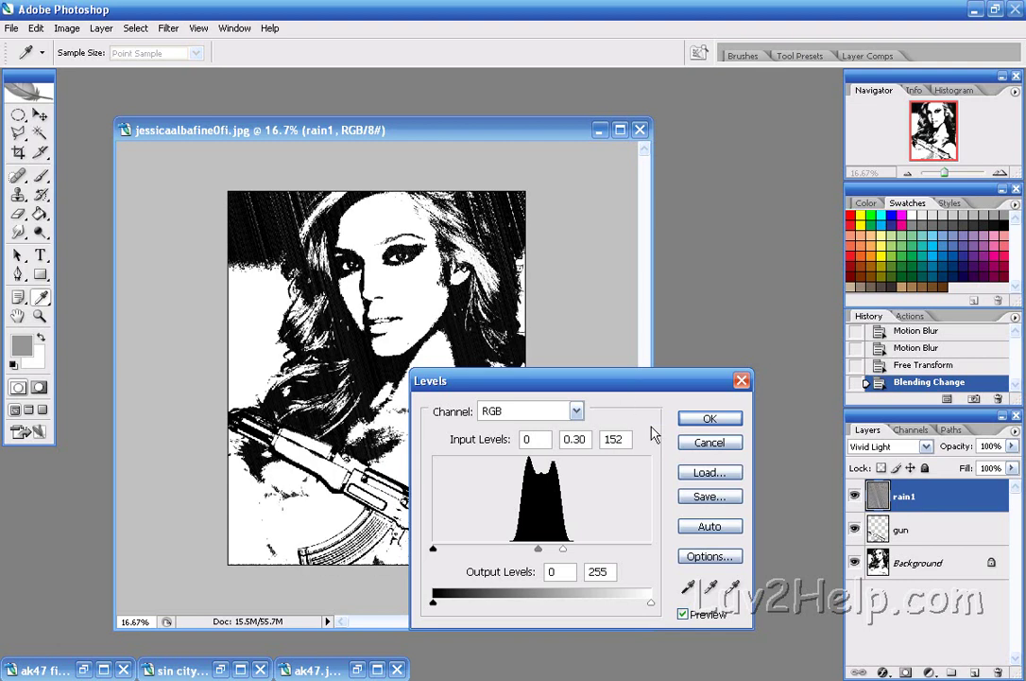
left_click(710, 419)
key("g")
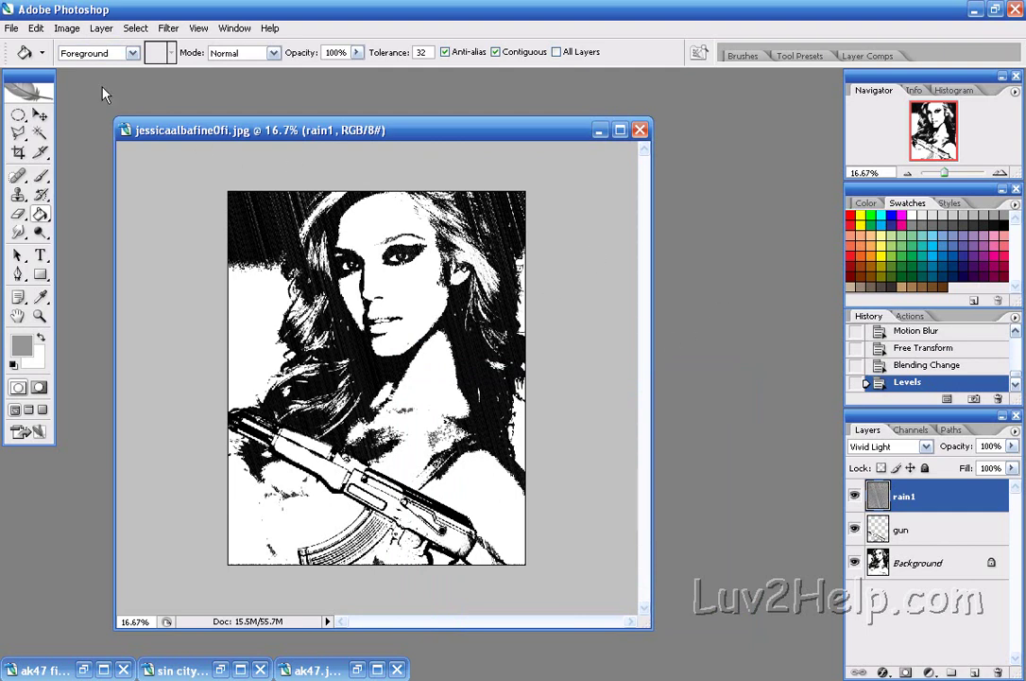
Step: Create a new layer named rain2 and fill it with grey using the Paint Bucket
left_click(101, 28)
mouse_move(113, 46)
left_click(296, 50)
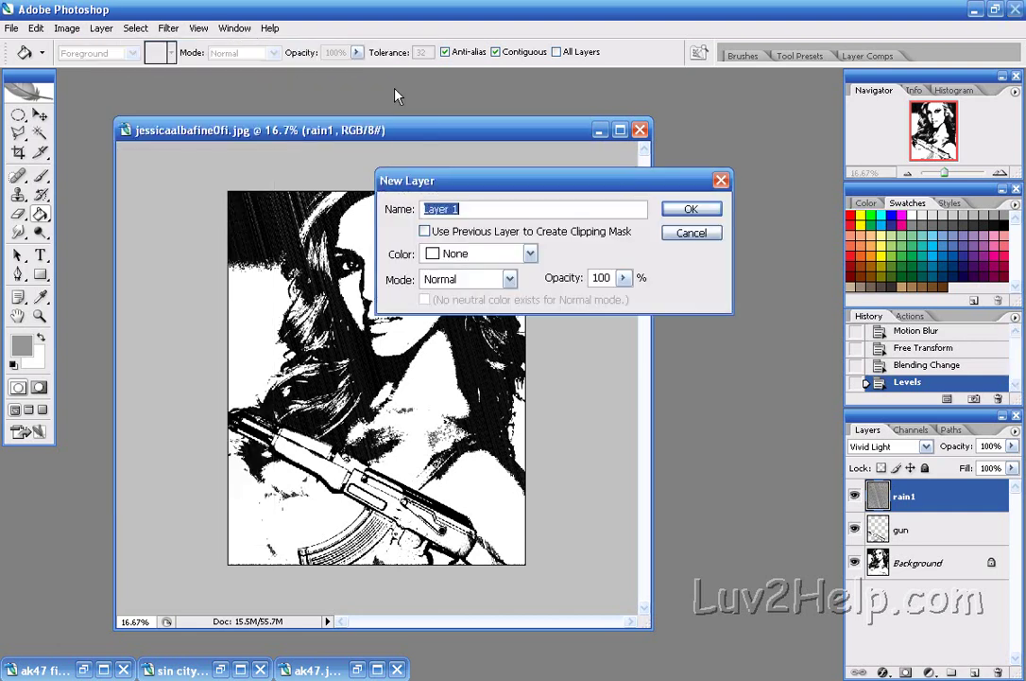
type("rain2")
left_click(717, 209)
left_click(68, 29)
left_click(272, 305)
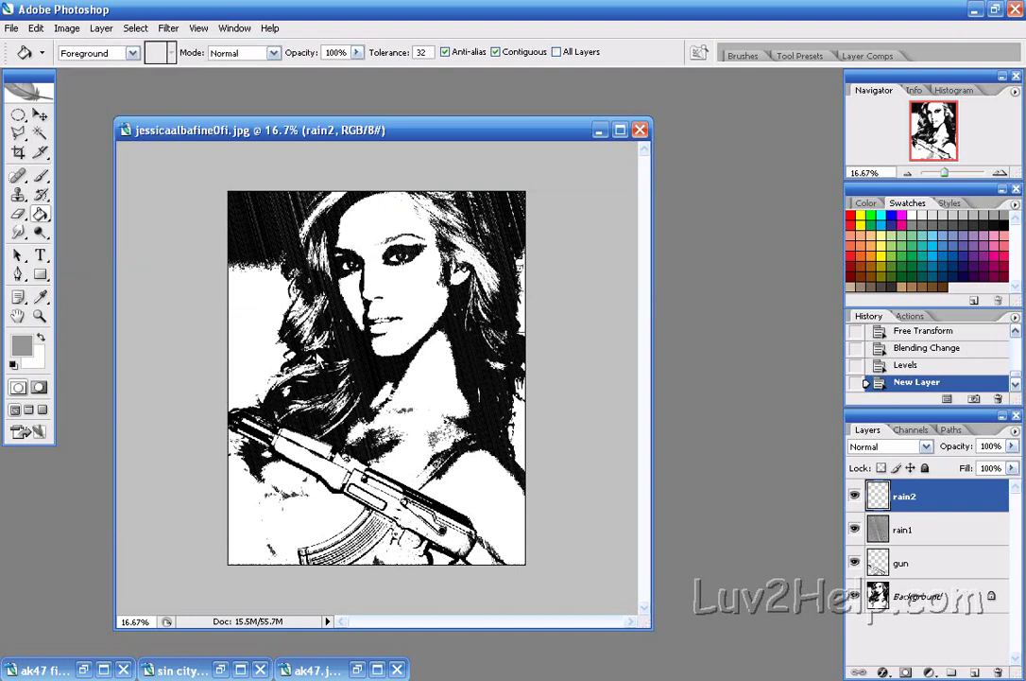
left_click(276, 320)
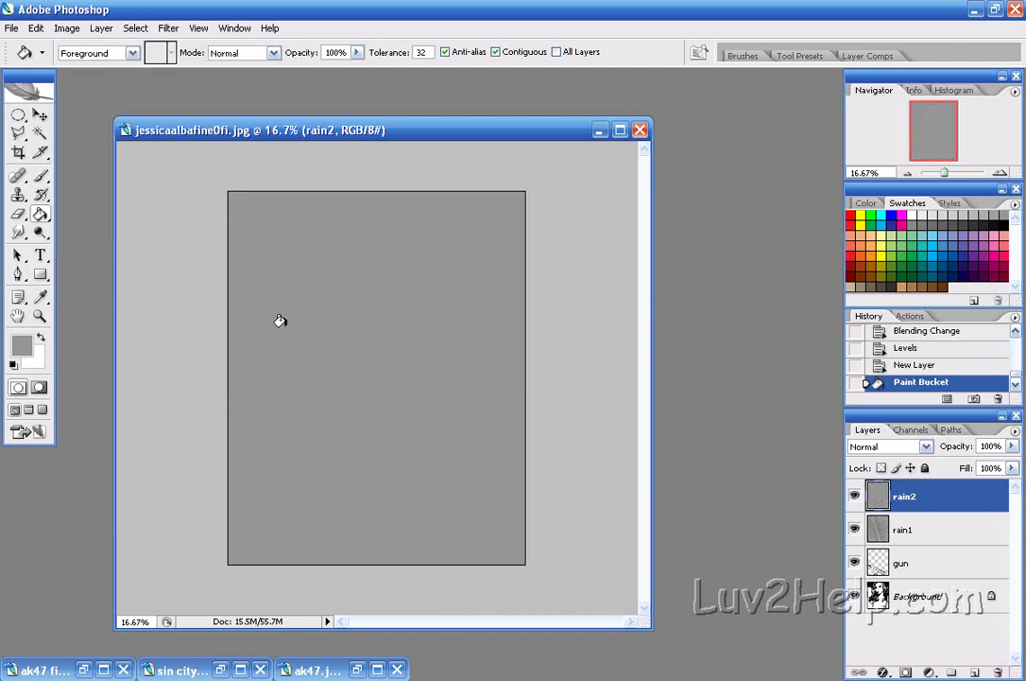
Step: Apply Add Noise to the rain2 layer
left_click(168, 29)
mouse_move(266, 208)
left_click(422, 211)
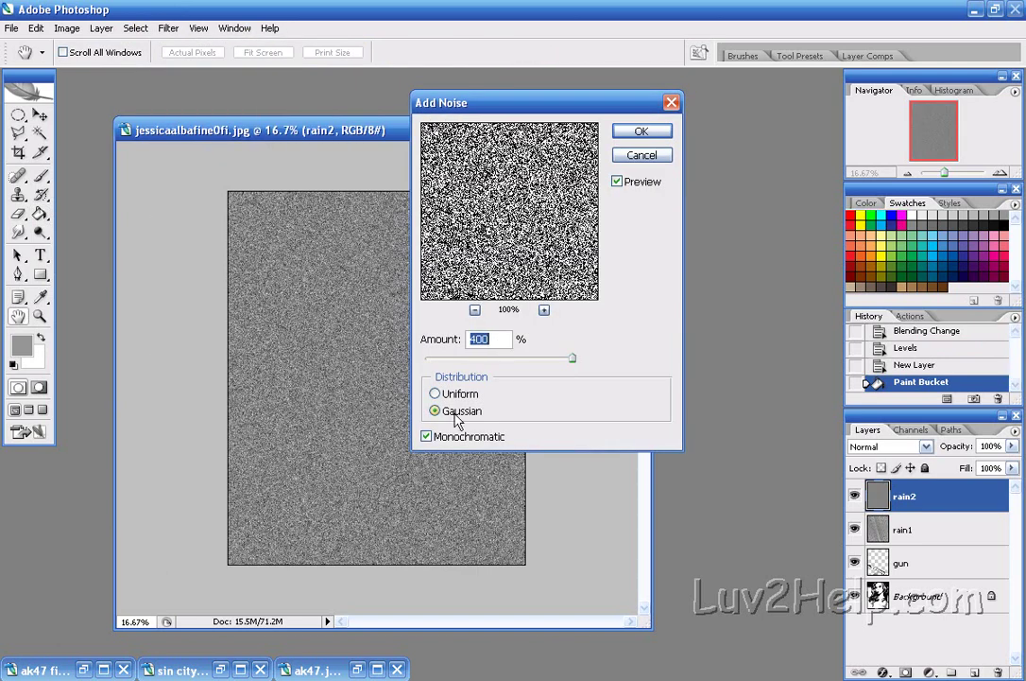
left_click(641, 131)
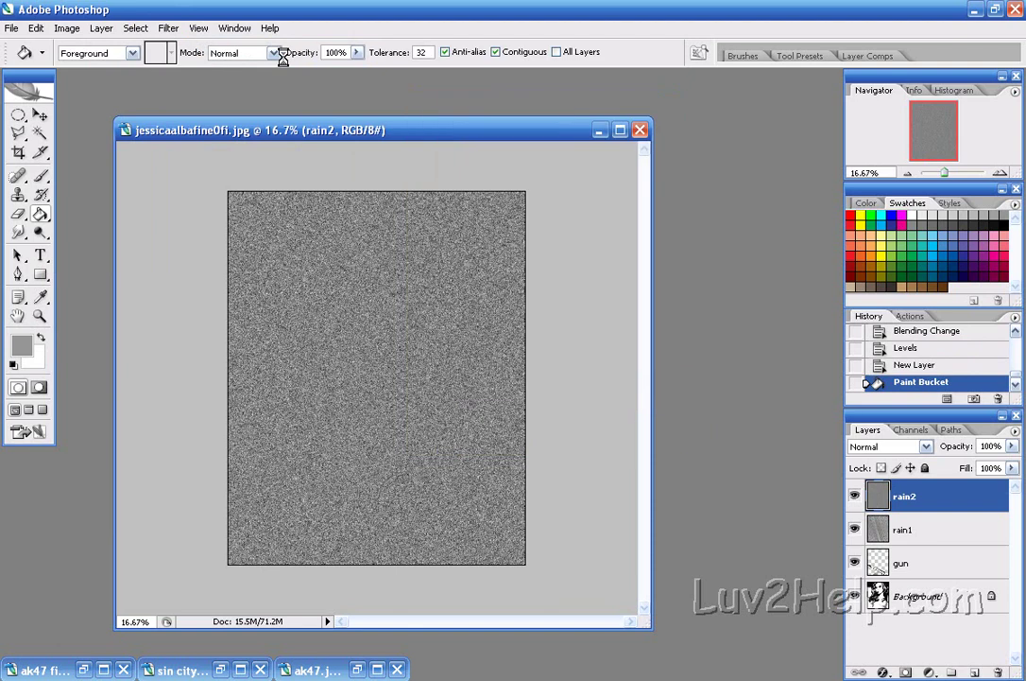
Step: Apply a 90°, 999-pixel Motion Blur to rain2 and repeat it to lengthen the streaks
left_click(179, 29)
mouse_move(240, 167)
left_click(403, 253)
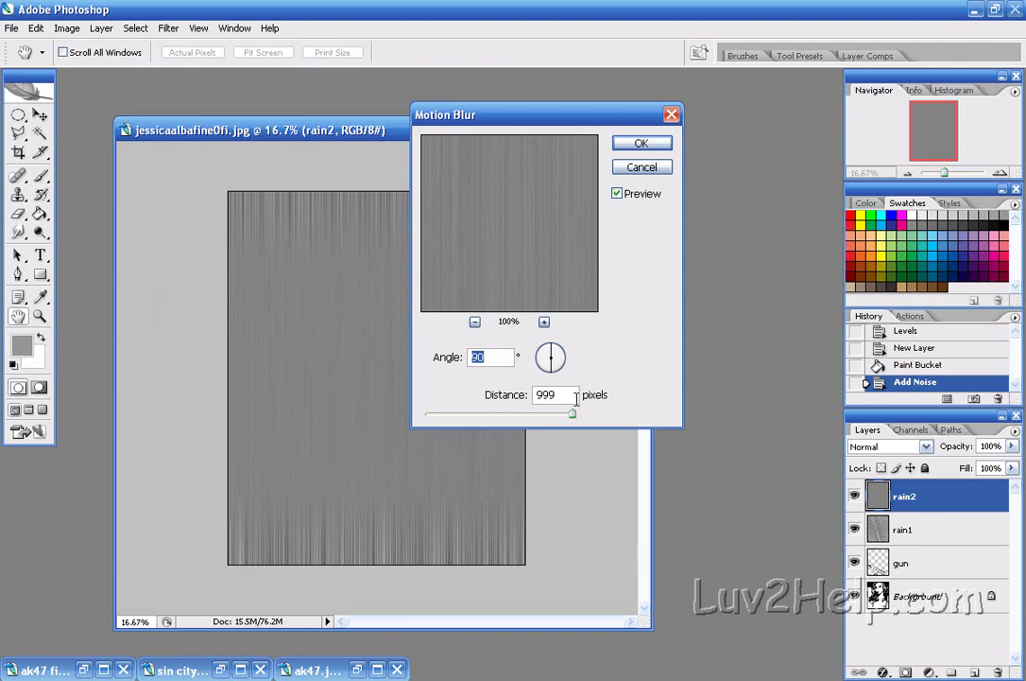
left_click(642, 145)
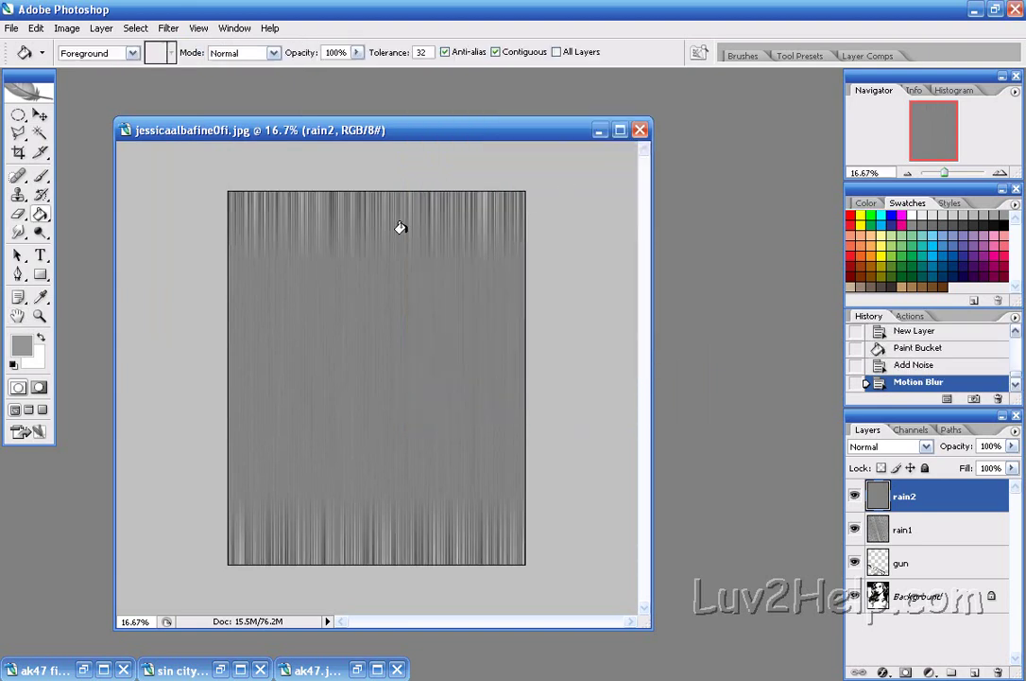
key("ctrl+f")
key("ctrl+f")
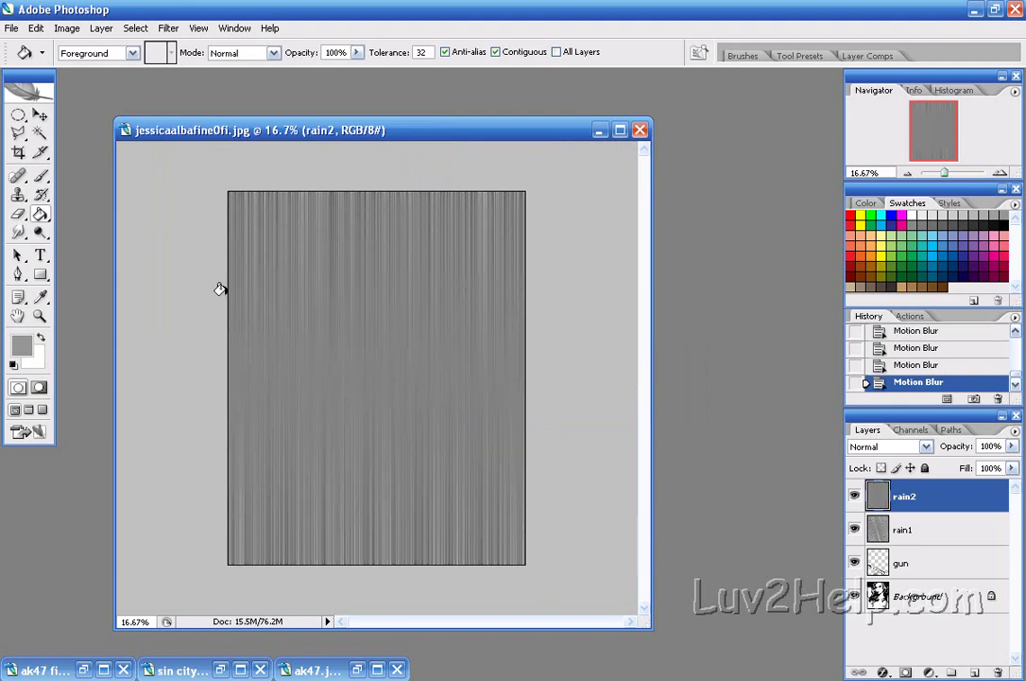
Step: Skew the rain2 layer into slanted rain and set its blend mode to Vivid Light
left_click(35, 27)
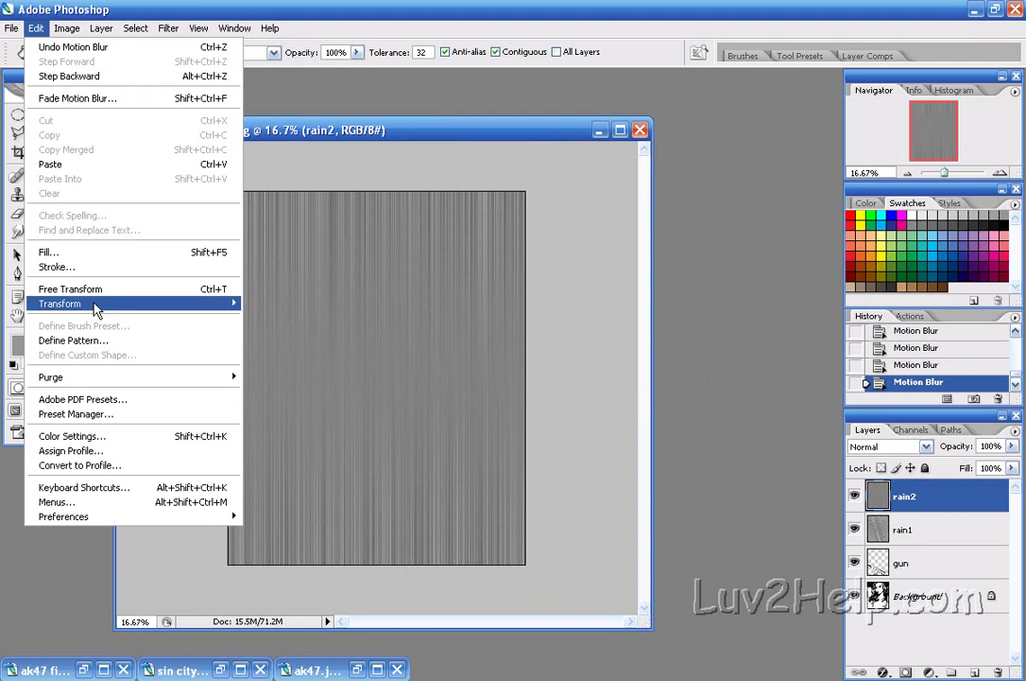
mouse_move(62, 305)
left_click(321, 355)
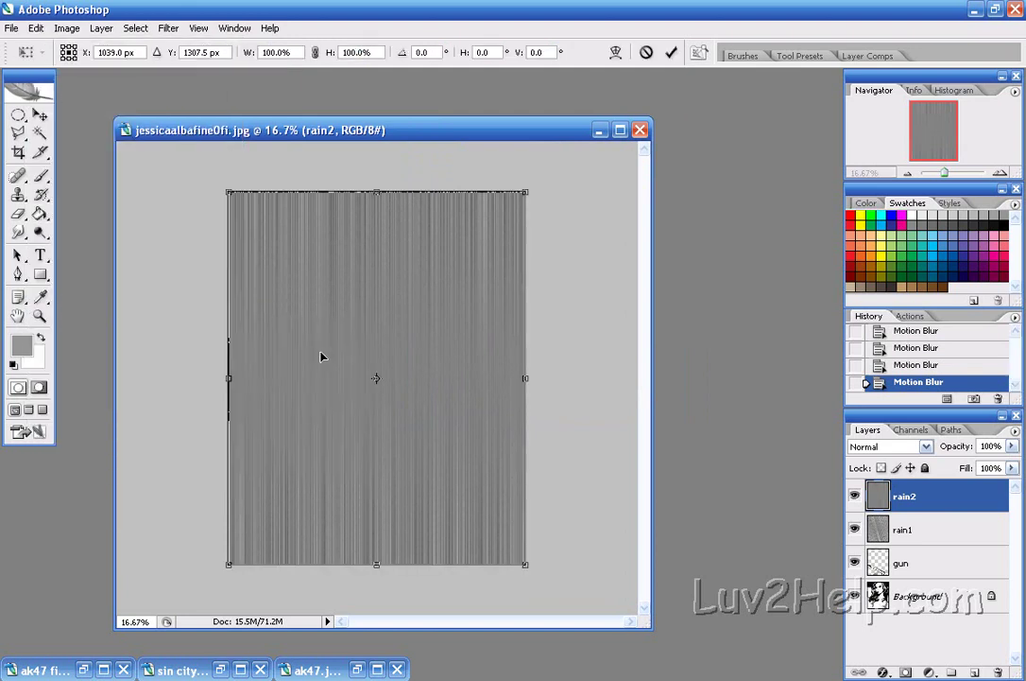
left_click_drag(229, 195, 213, 192)
left_click_drag(523, 564, 541, 567)
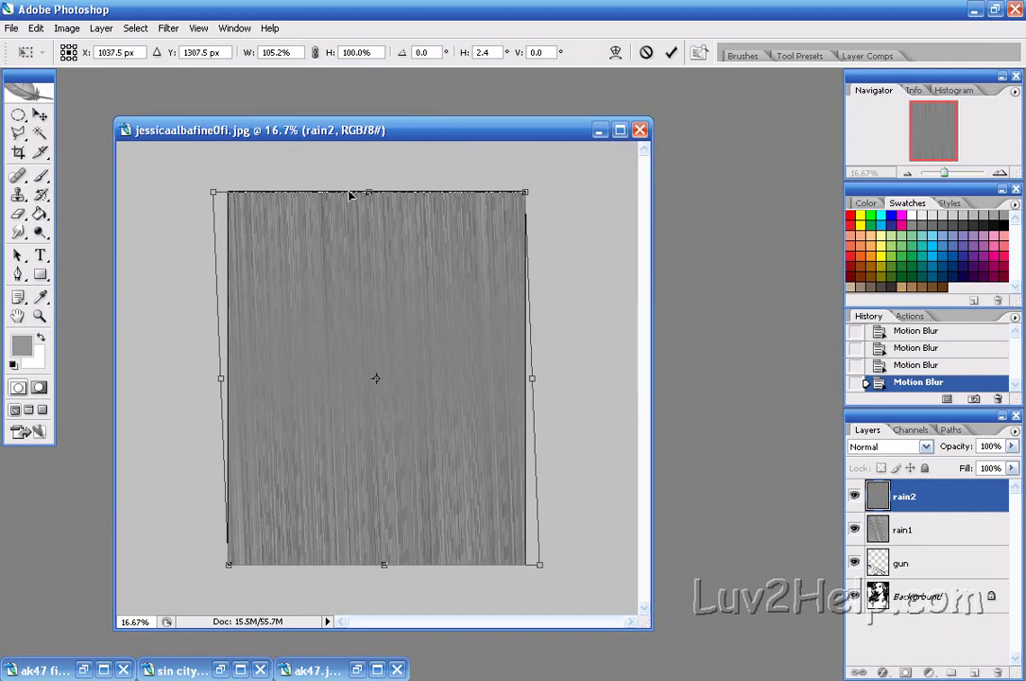
key("g")
left_click(926, 447)
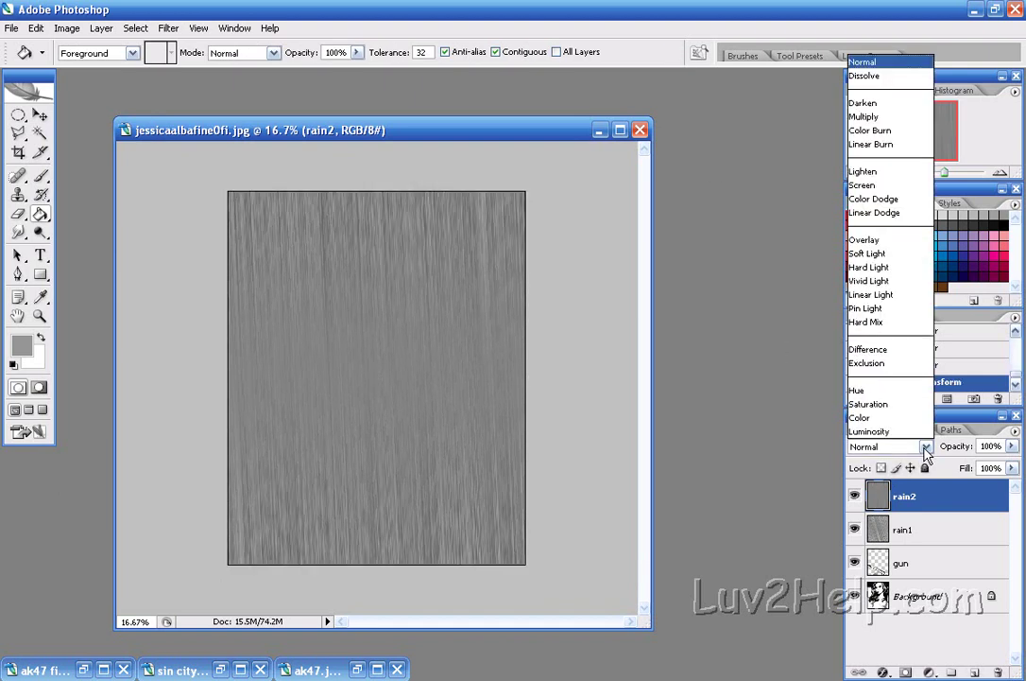
left_click(862, 282)
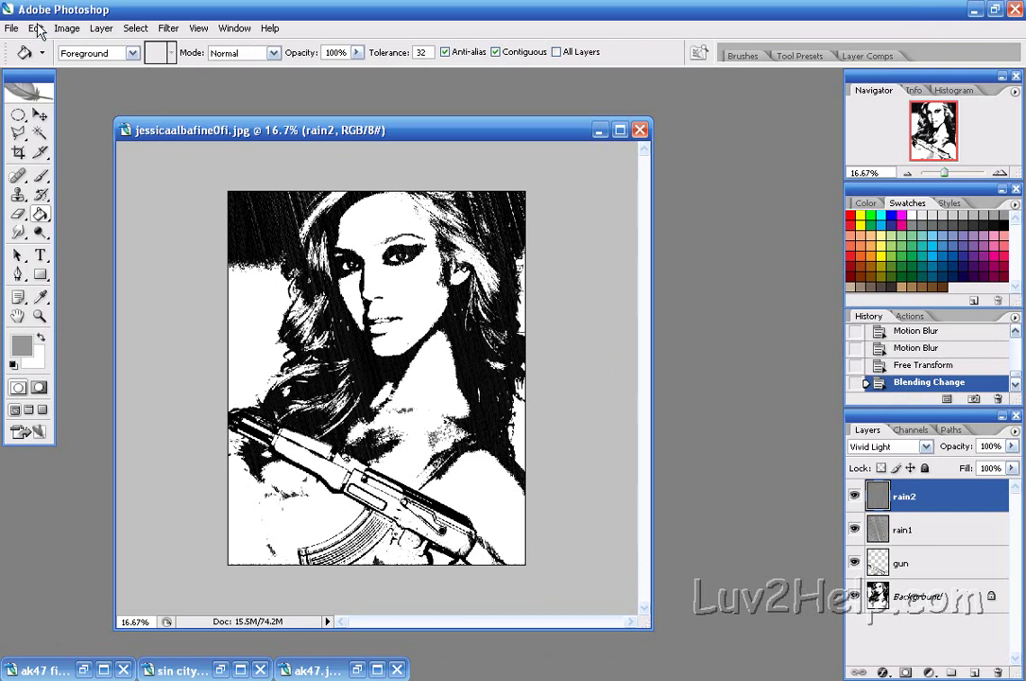
Step: Apply Levels to rain2 with midtone input 0.30 and white input 152
left_click(35, 27)
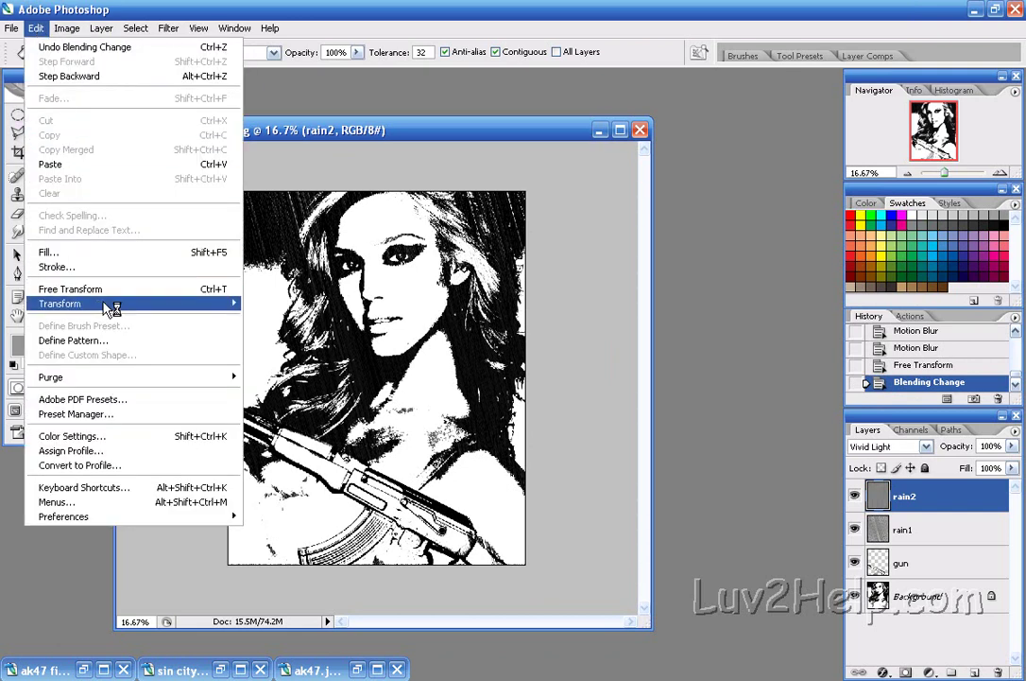
mouse_move(66, 27)
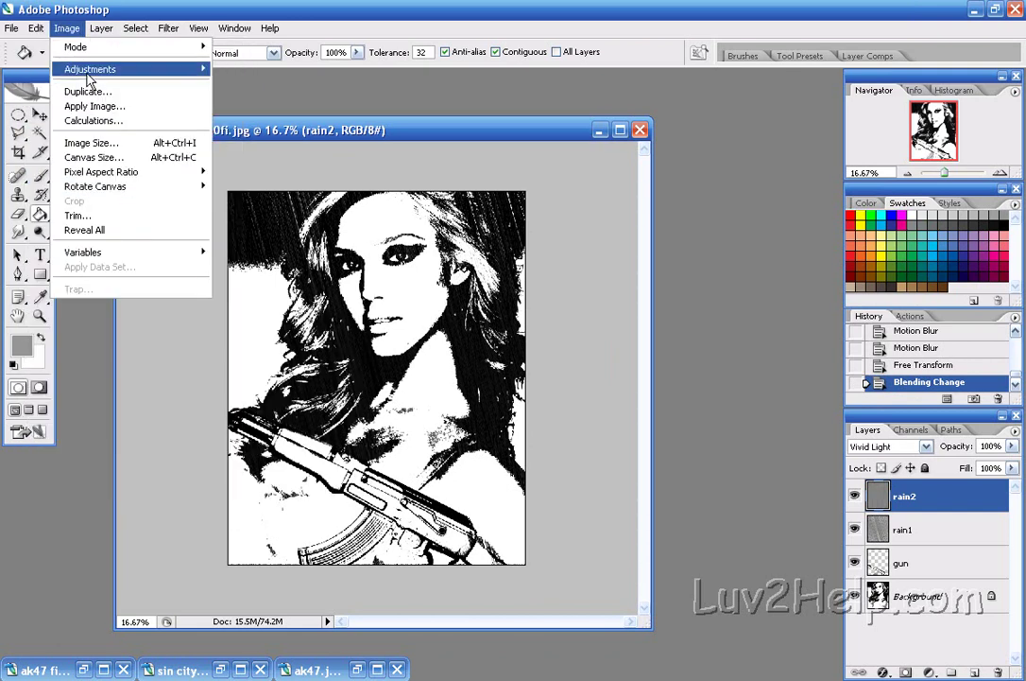
mouse_move(123, 68)
left_click(248, 71)
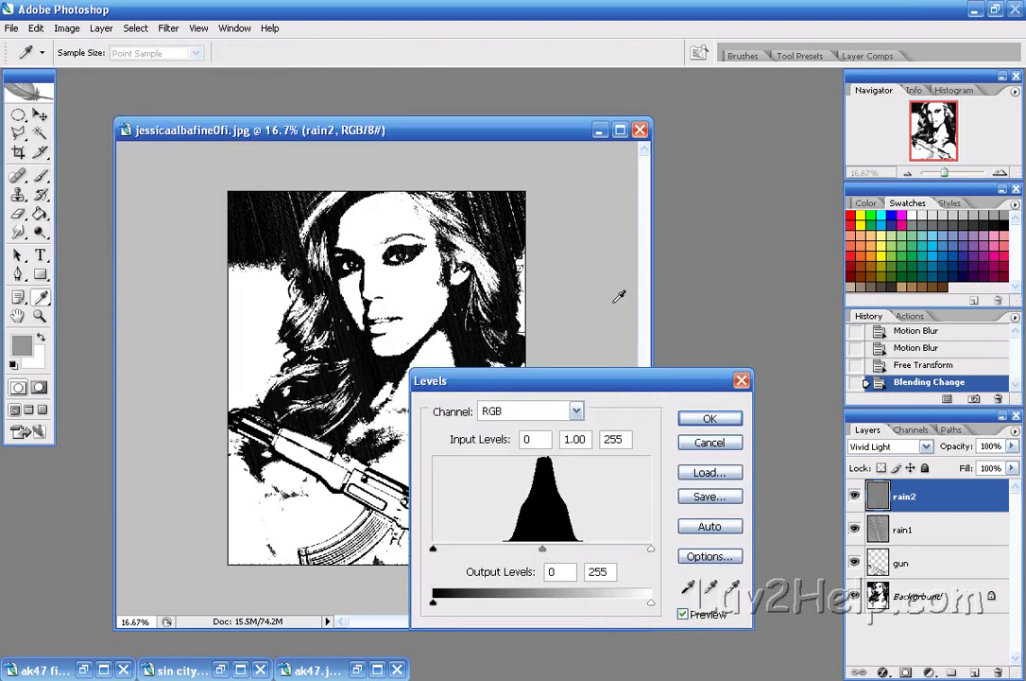
double_click(584, 439)
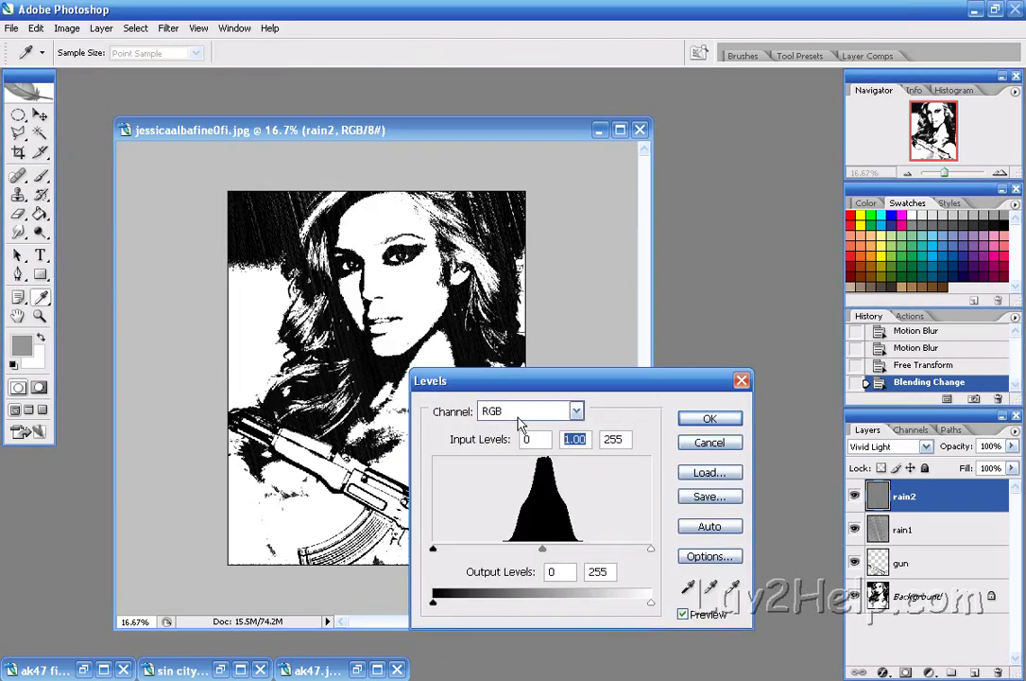
type(".3")
double_click(614, 440)
type("152")
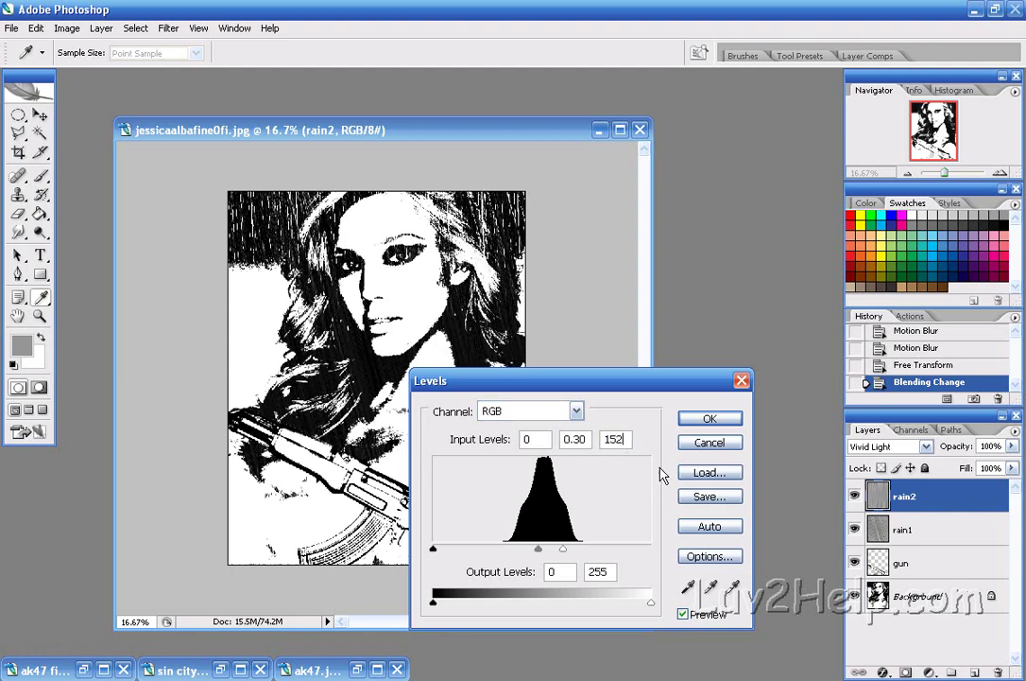
left_click(711, 416)
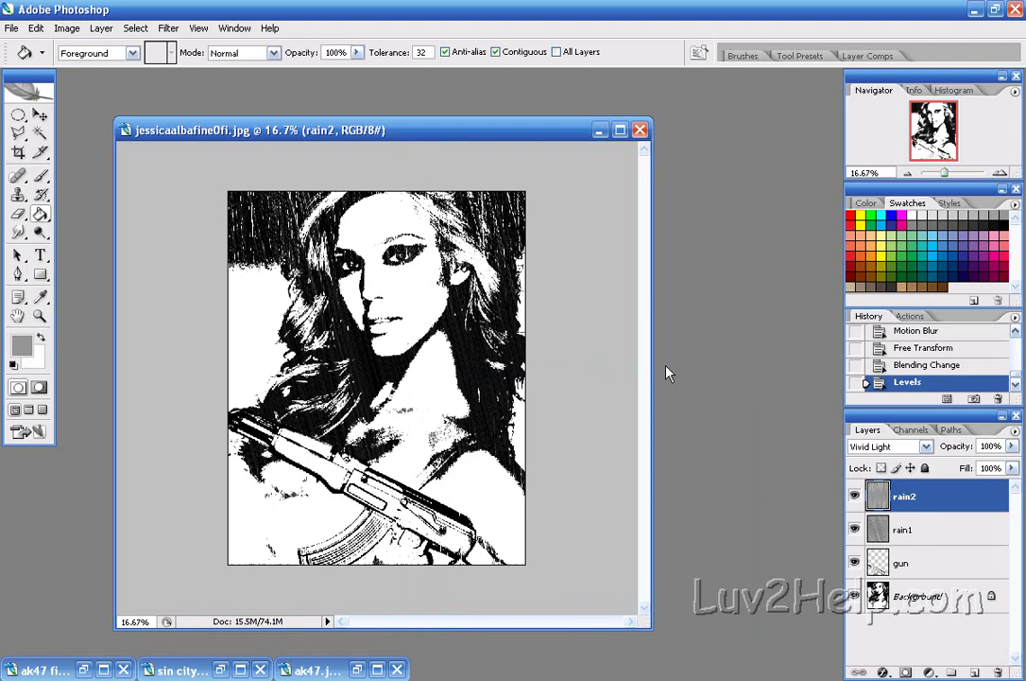
Step: Create a new layer named black
left_click(67, 29)
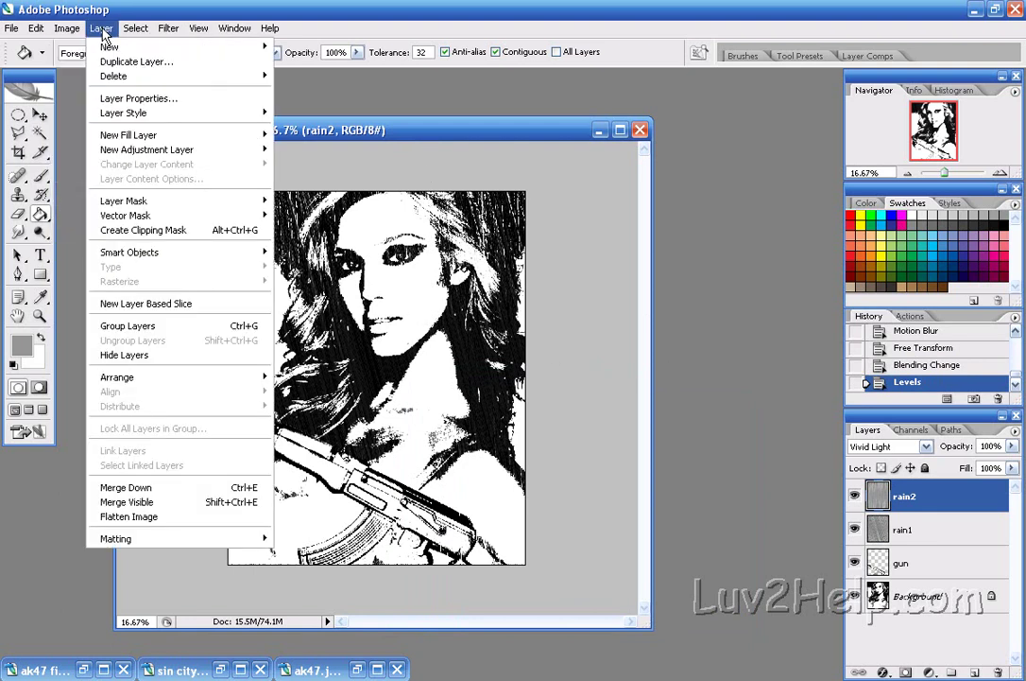
mouse_move(258, 49)
left_click(298, 47)
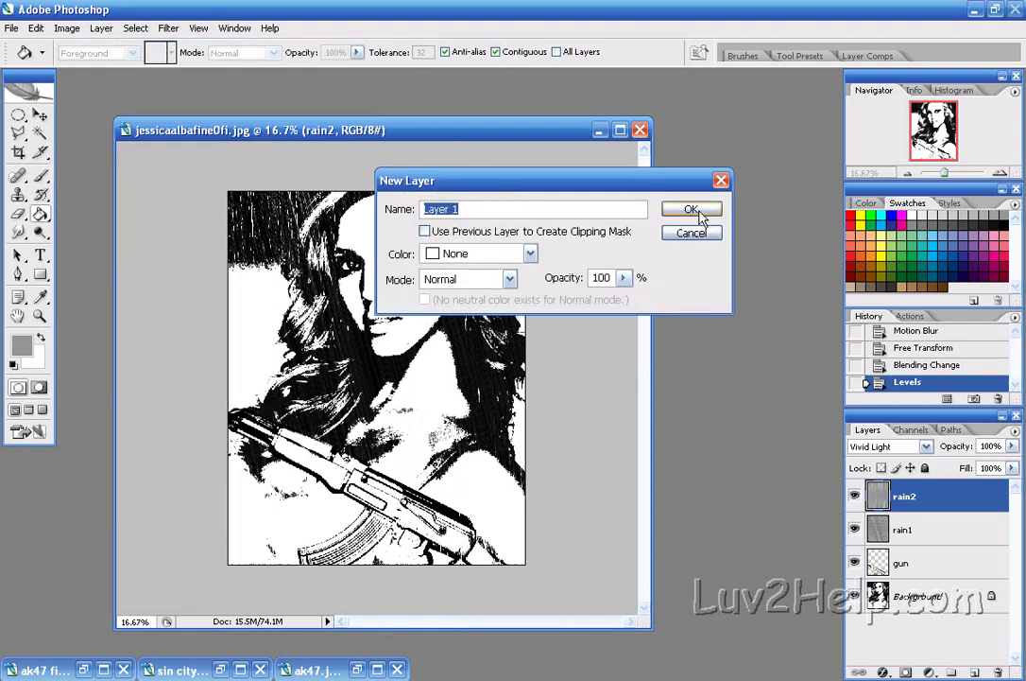
type("black")
left_click(672, 216)
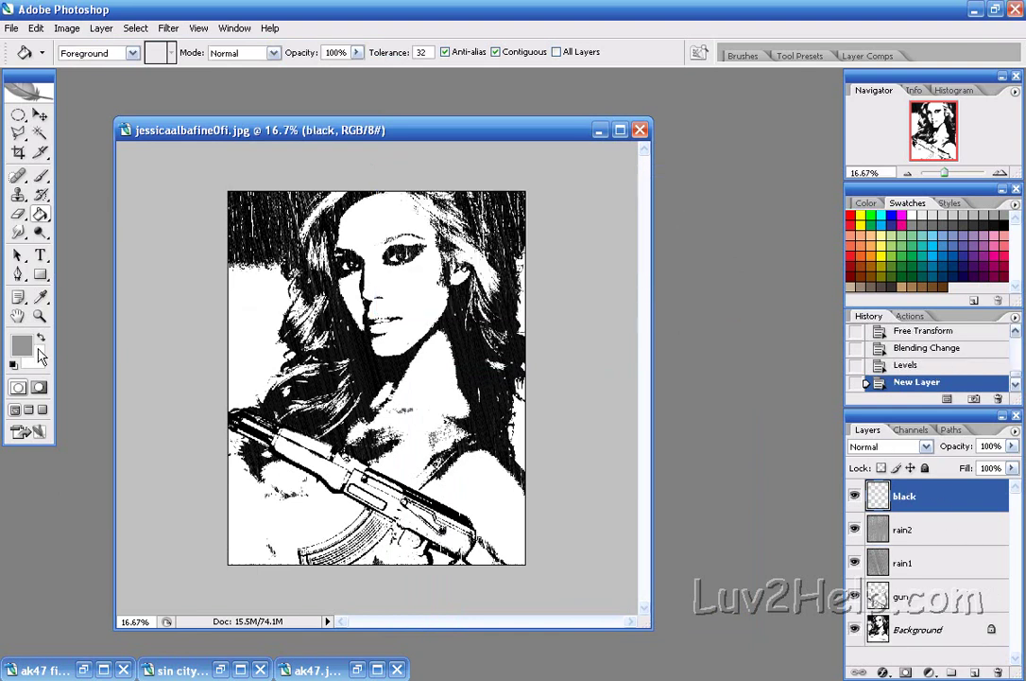
Step: Reset to default colours, paint black around the woman with a soft brush, and add a layer mask
key("d")
left_click(42, 178)
left_click(84, 175)
mouse_move(235, 263)
left_mouse_down()
mouse_move(258, 280)
mouse_move(283, 312)
mouse_move(277, 371)
mouse_move(249, 410)
mouse_move(235, 376)
mouse_move(235, 296)
mouse_move(242, 393)
mouse_move(258, 329)
mouse_move(256, 383)
mouse_move(264, 358)
mouse_move(239, 218)
mouse_move(227, 226)
mouse_move(283, 200)
mouse_move(297, 210)
mouse_move(310, 198)
mouse_move(272, 202)
mouse_move(283, 219)
mouse_move(312, 216)
mouse_move(373, 176)
mouse_move(427, 171)
mouse_move(500, 237)
mouse_move(509, 221)
mouse_move(521, 231)
mouse_move(515, 431)
mouse_move(530, 467)
mouse_move(508, 425)
mouse_move(511, 290)
mouse_move(498, 242)
mouse_move(468, 202)
mouse_move(417, 183)
mouse_move(295, 183)
mouse_move(252, 385)
mouse_move(222, 394)
left_mouse_up()
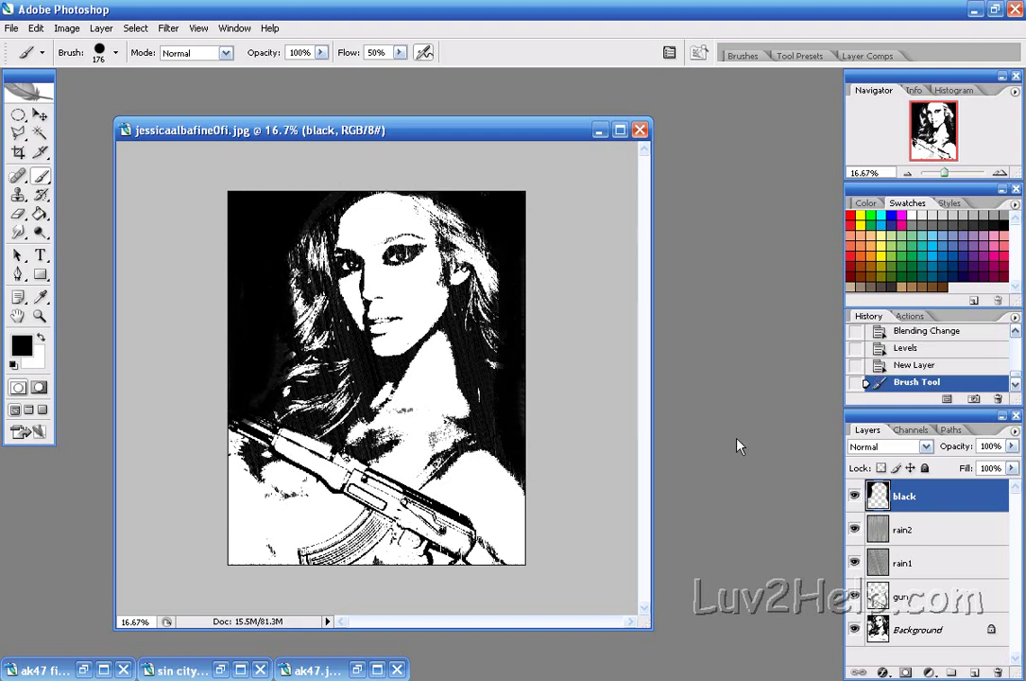
left_click(905, 672)
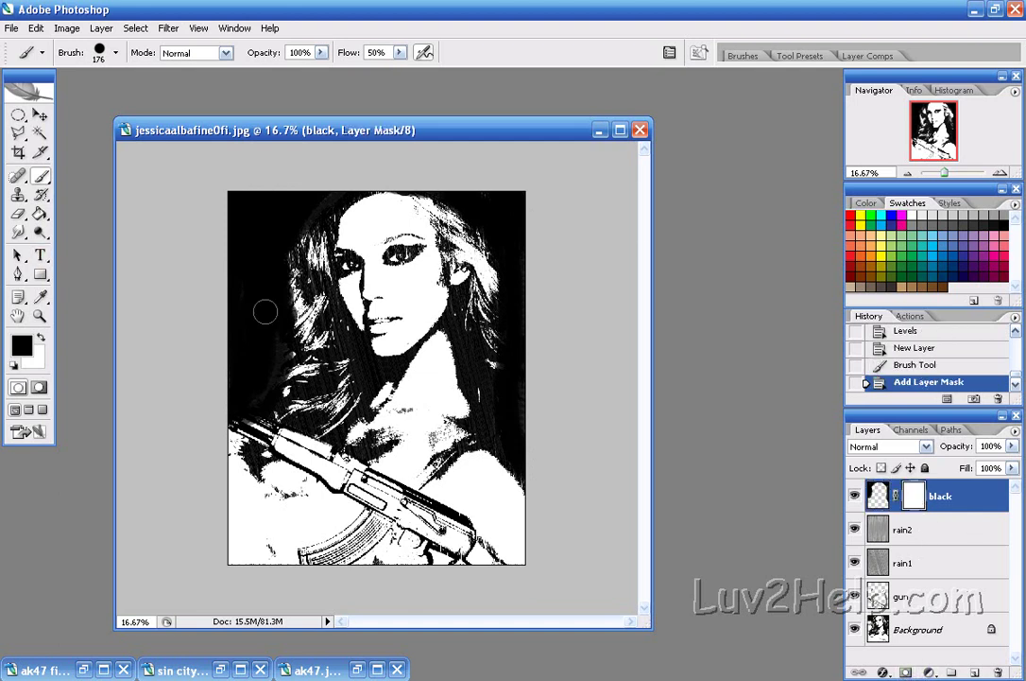
Step: Draw a vertical black-to-white gradient on the black layer's mask
left_click(42, 216)
left_click(111, 213)
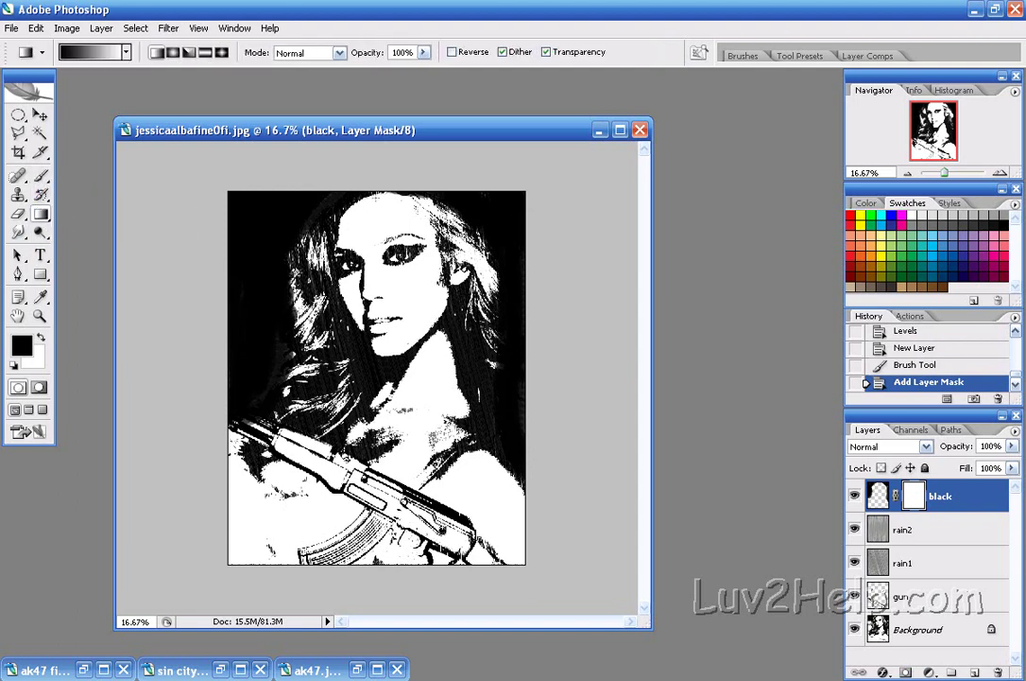
left_click_drag(383, 189, 383, 416)
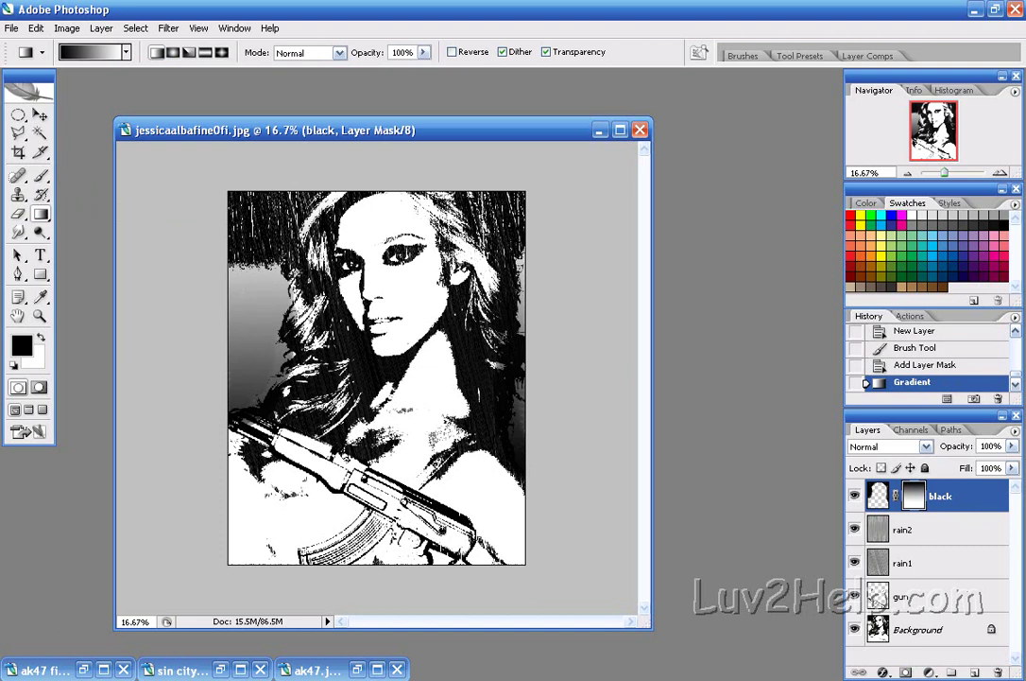
Step: Move the black layer below both rain layers and make rain2 active
left_click_drag(868, 489, 885, 573)
left_click(880, 565)
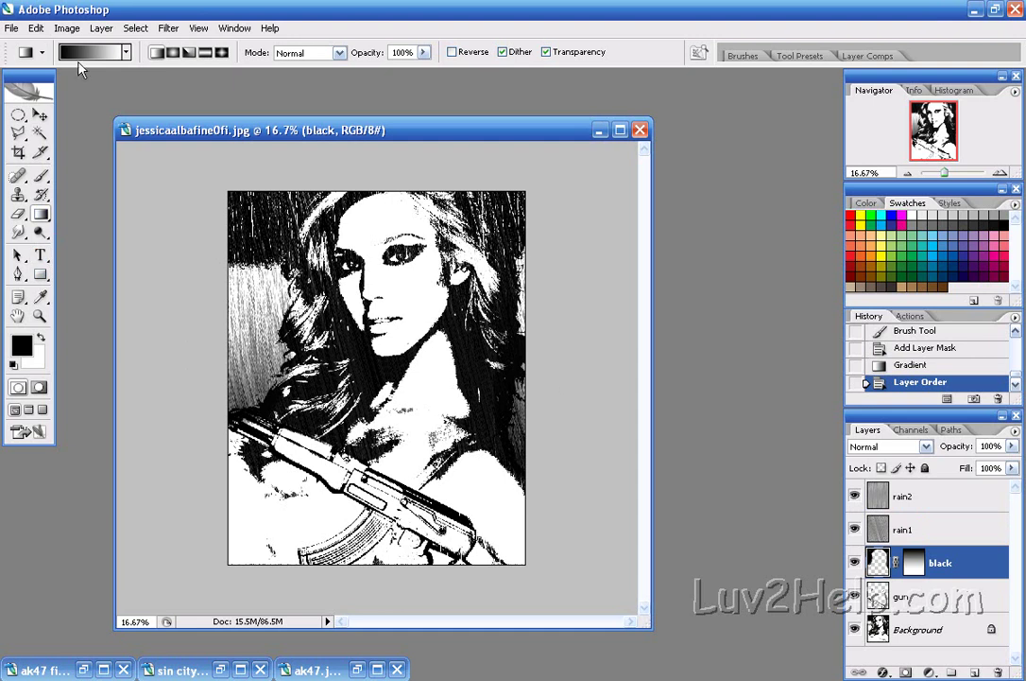
left_click(925, 499)
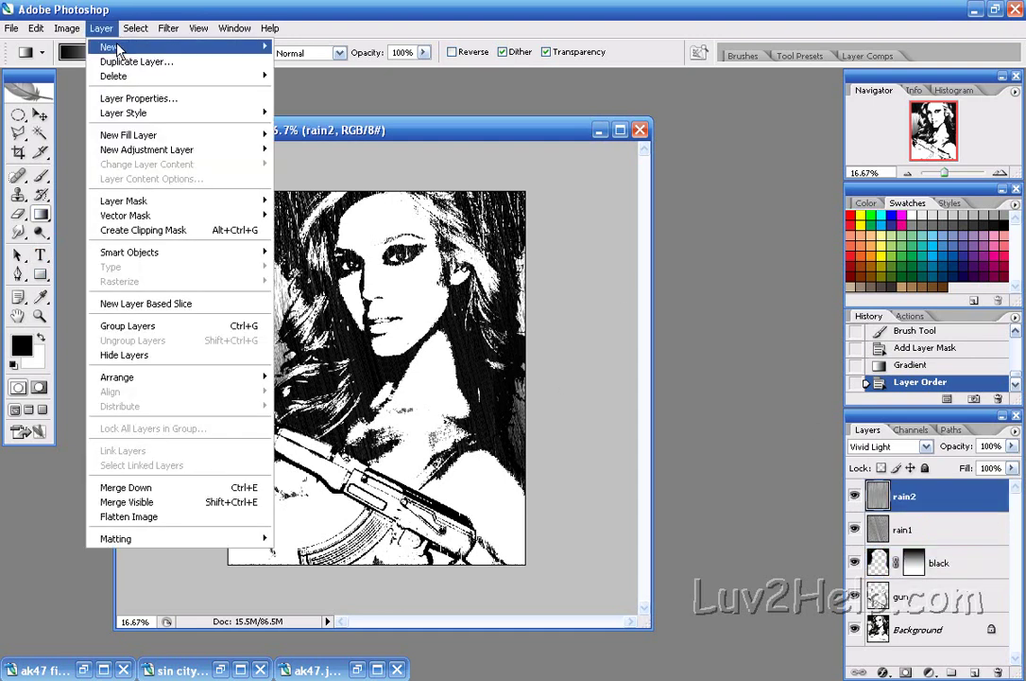
Step: Create a new layer named dialogue, correcting the name's spelling
mouse_move(118, 47)
left_click(298, 45)
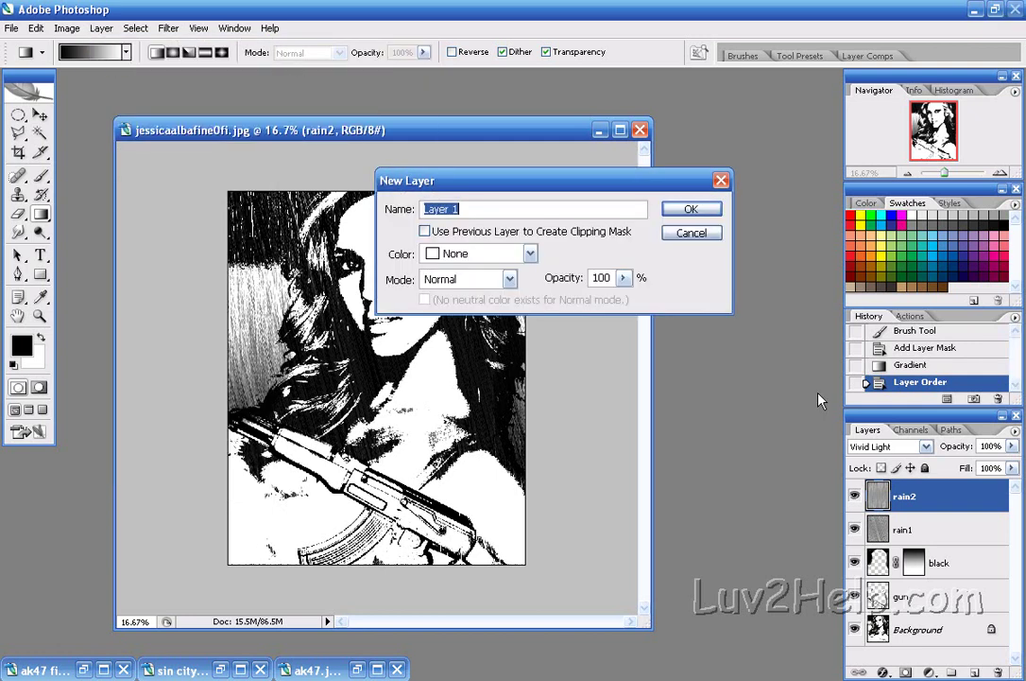
type("dialo")
double_click(596, 208)
left_click(457, 210)
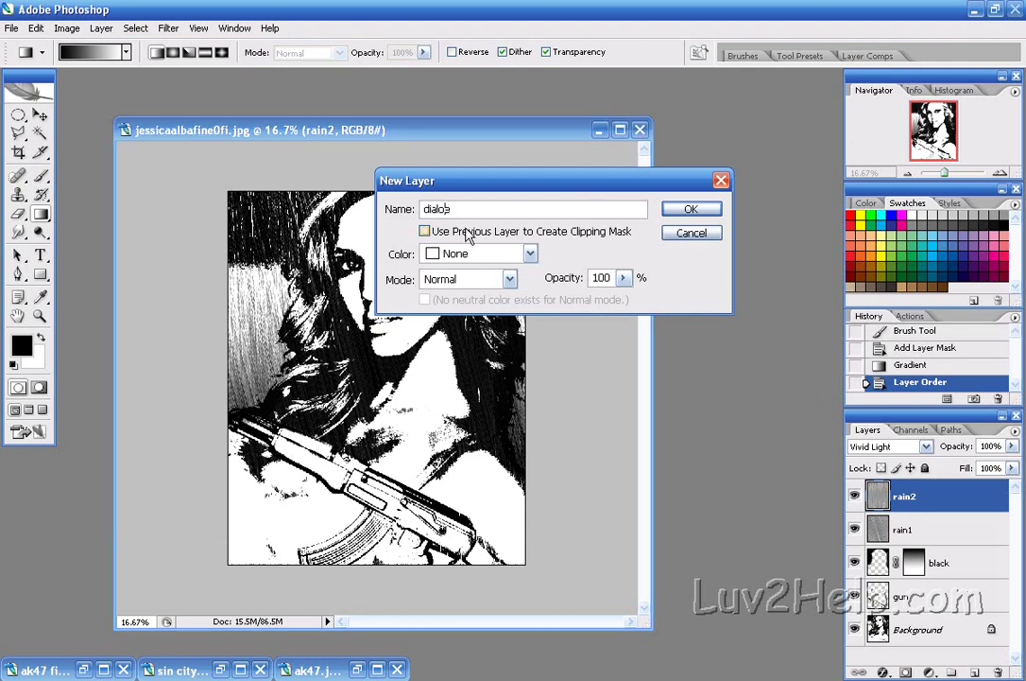
type("gue")
left_click(695, 211)
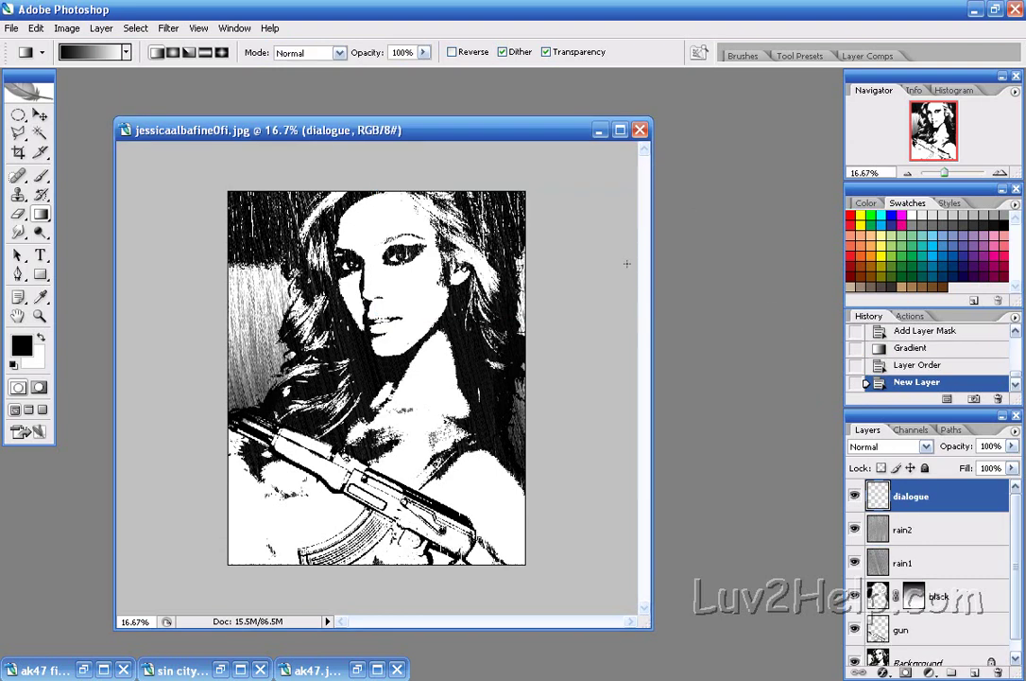
Step: Select an oval beside the woman's chin and add a pointed tail with the Polygonal Lasso
left_click(18, 114)
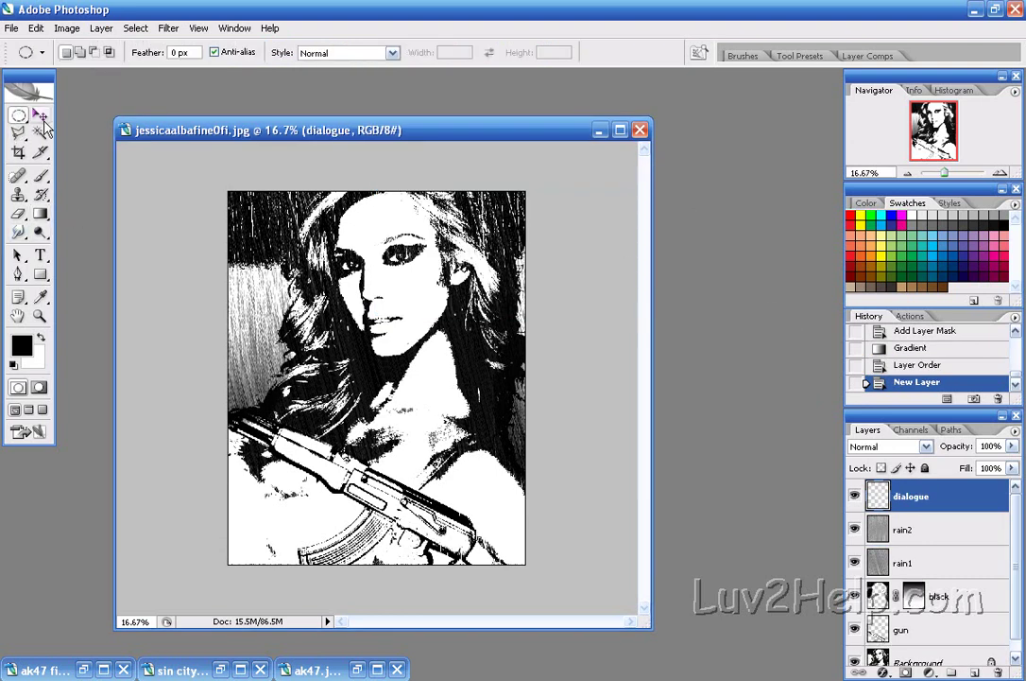
left_click_drag(18, 115, 77, 134)
left_click_drag(412, 325, 493, 380)
left_click(18, 134)
left_click_drag(18, 134, 85, 153)
key("shift")
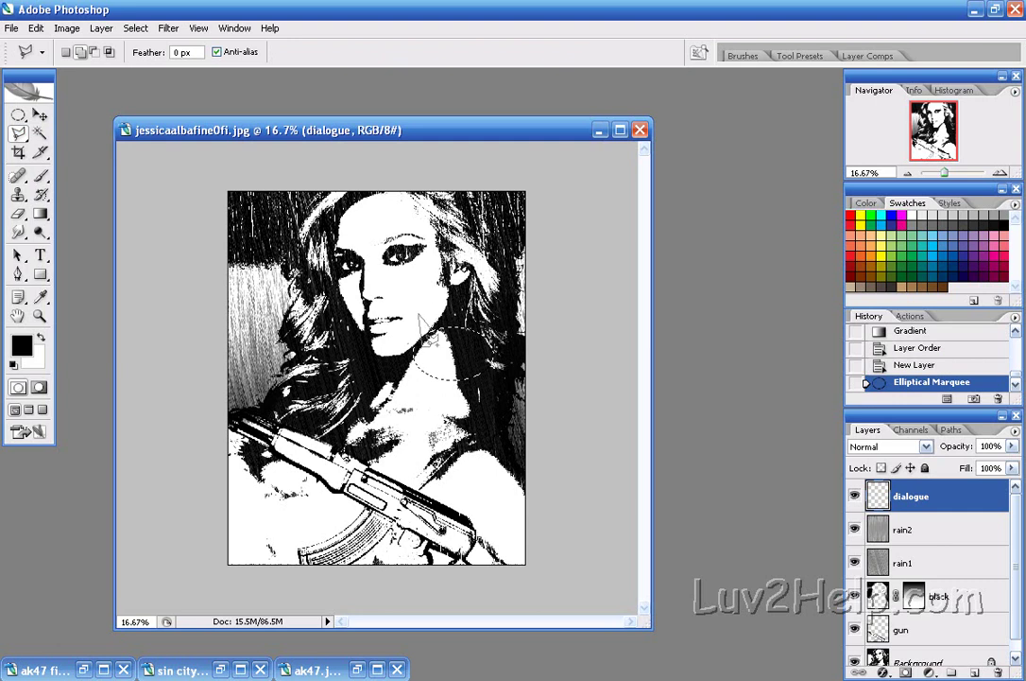
double_click(420, 320)
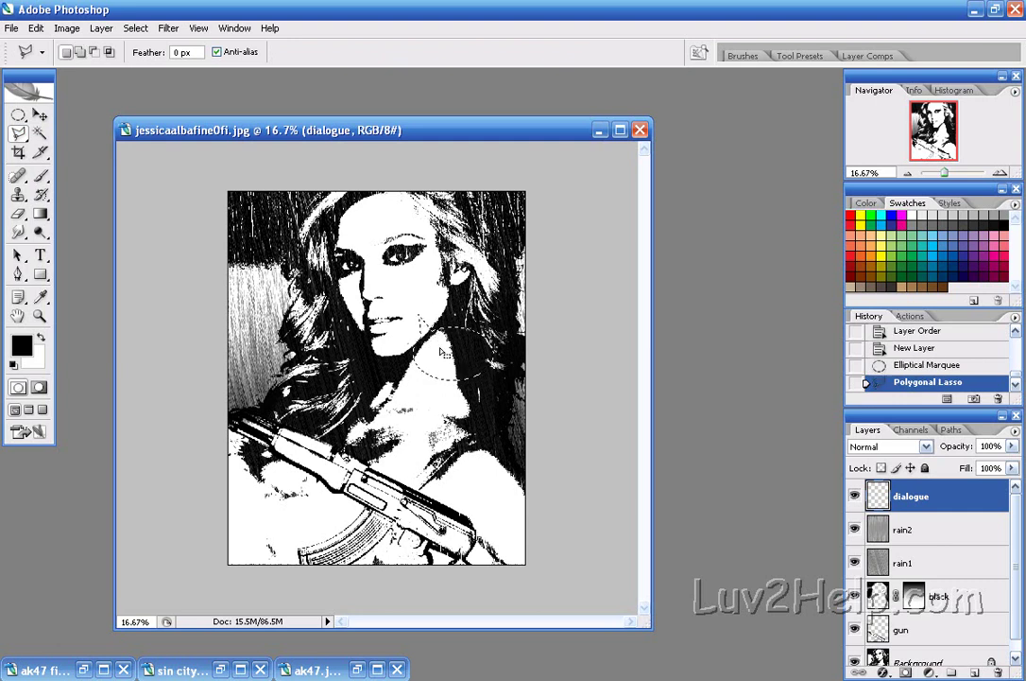
left_click(36, 28)
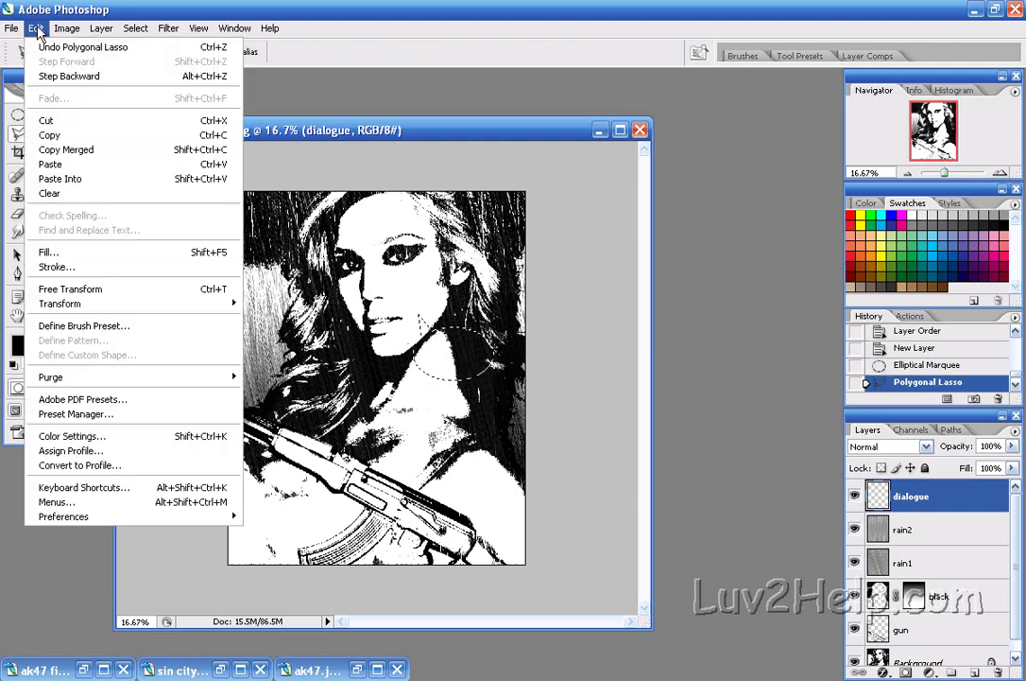
Step: Fill the bubble selection with the white background colour
left_click(90, 256)
left_click(635, 210)
left_click(36, 28)
left_click(66, 314)
left_click(534, 200)
left_click(563, 233)
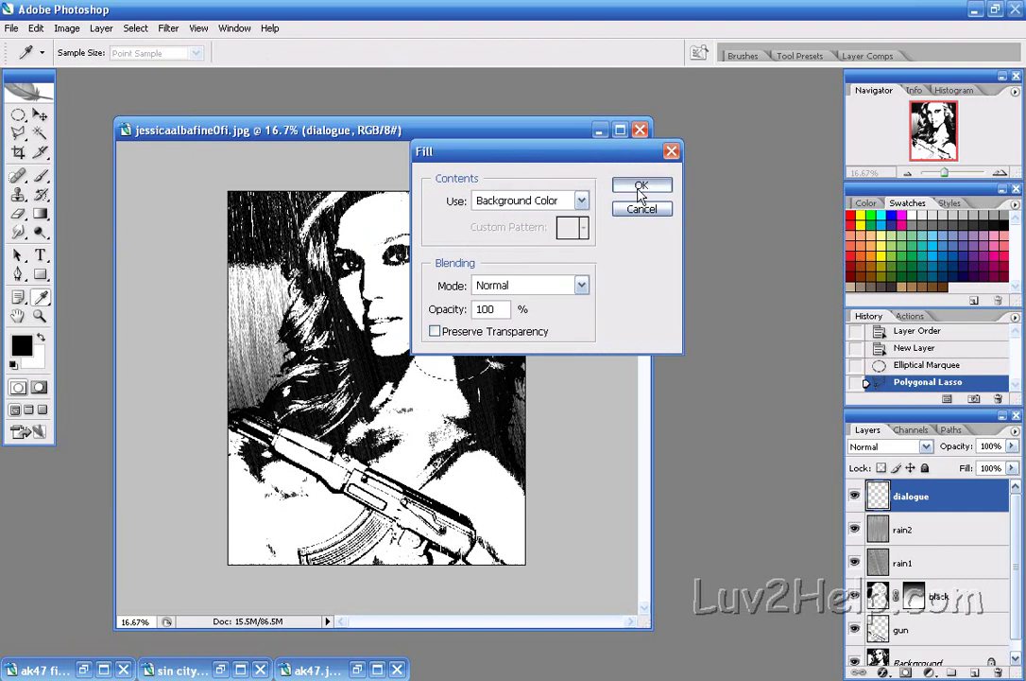
left_click(641, 187)
Step: Outline the bubble with a 10 px black centre stroke
left_click(38, 28)
left_click(73, 213)
left_click(578, 202)
left_click(567, 218)
left_click(635, 210)
left_click(36, 29)
left_click(85, 268)
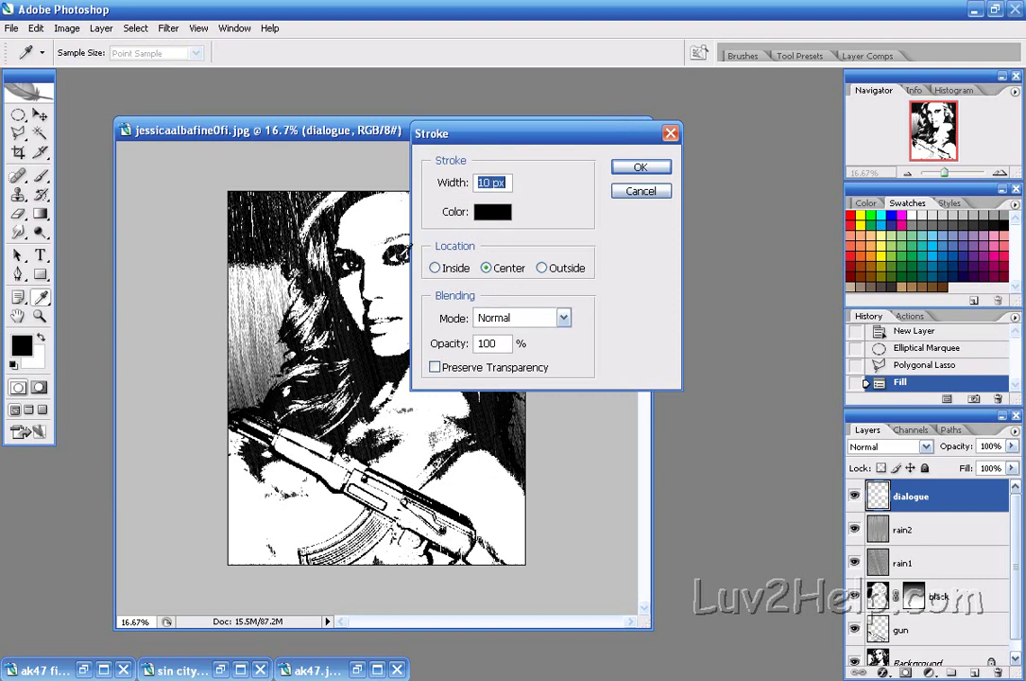
left_click(650, 169)
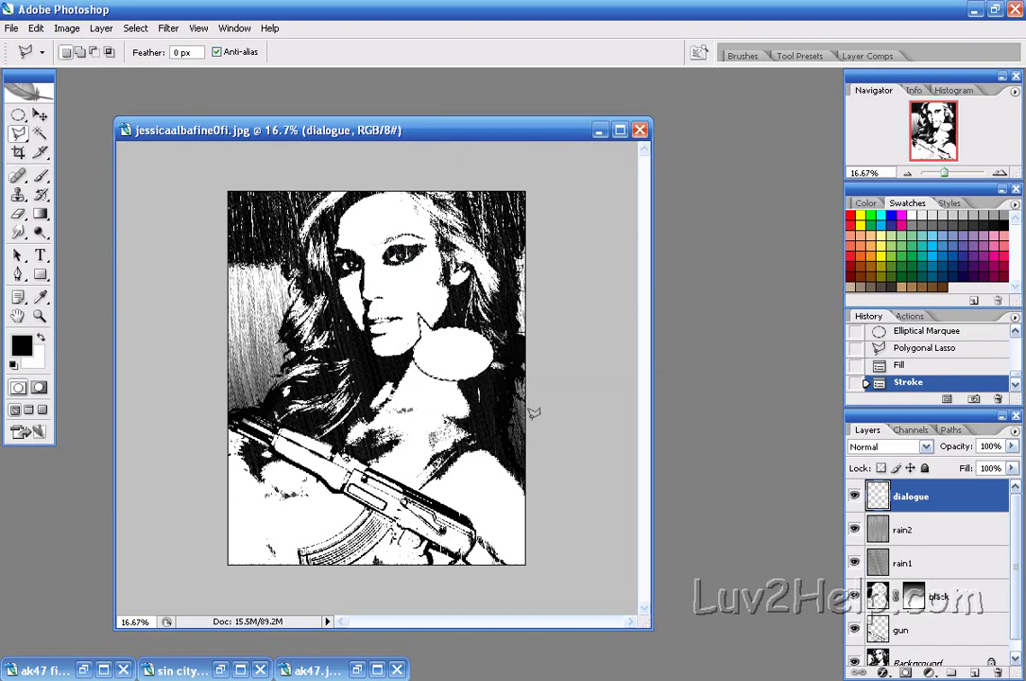
Step: Type 'Luv2Help .com is Great!' in Comic Sans MS inside the bubble, then zoom to 25%
key("t")
left_click(427, 342)
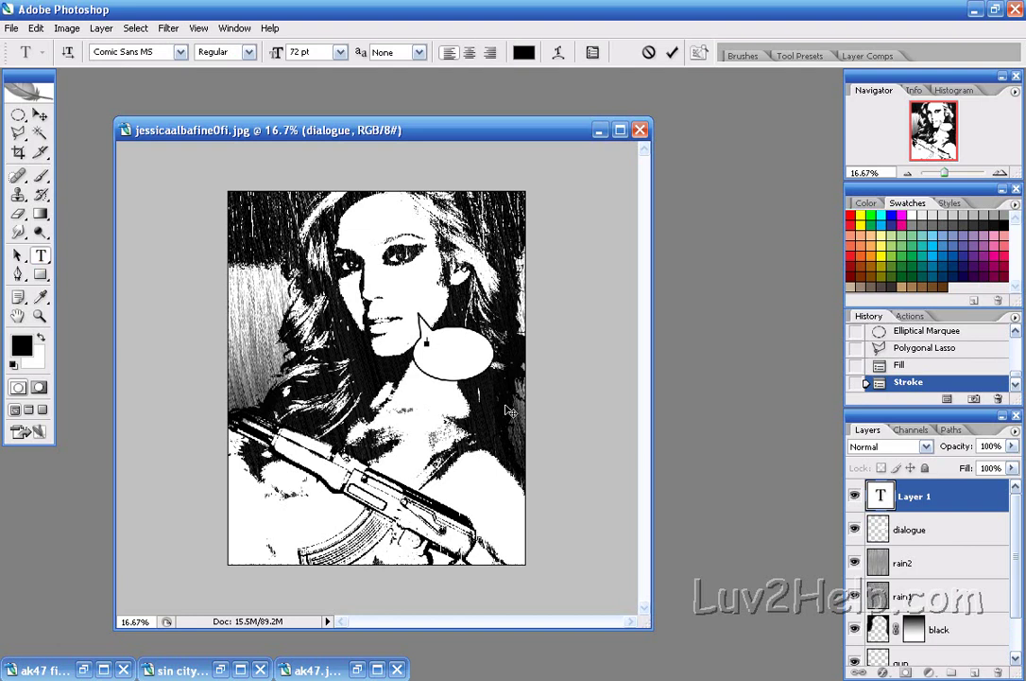
type("Hey")
type("2")
type("Help")
key("Return")
type("a")
type("reat!!")
key("ctrl+Return")
key("m")
key("v")
key("ctrl+plus")
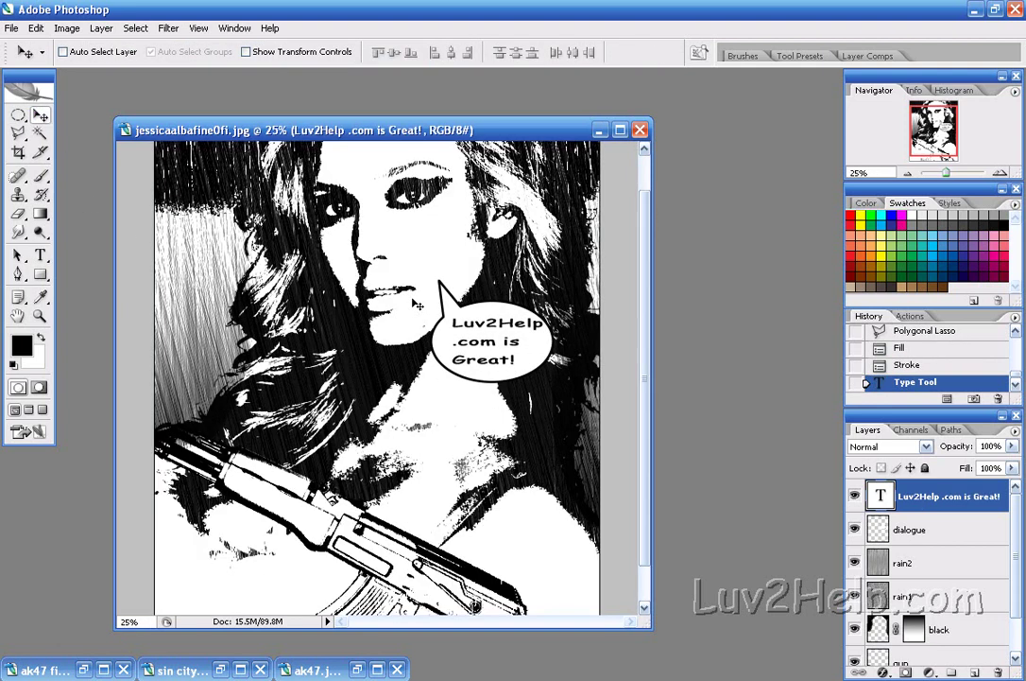
scroll(368, 241, "up", 1)
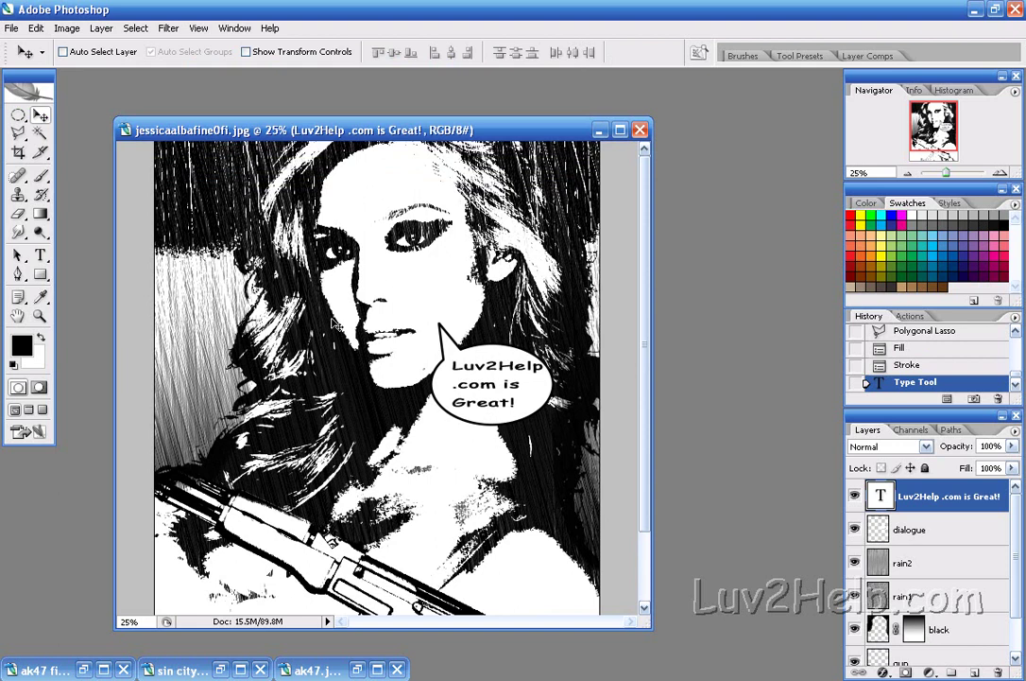